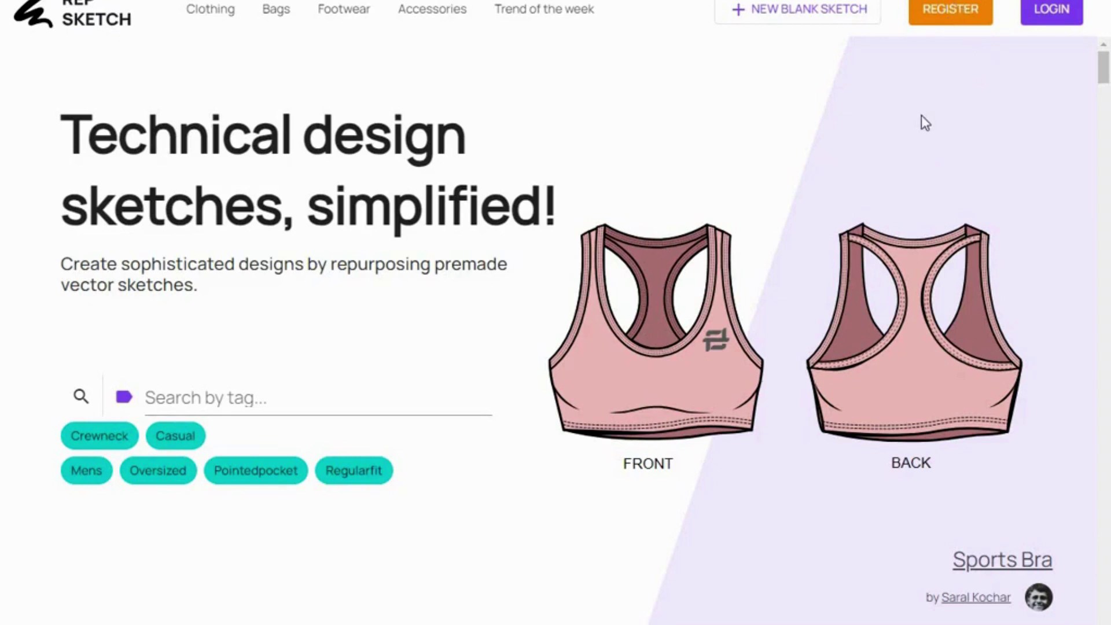
# Log in to the account and look over the Top & Blouse Sketches page and the list of clothing categories
pyautogui.click(1049, 14)
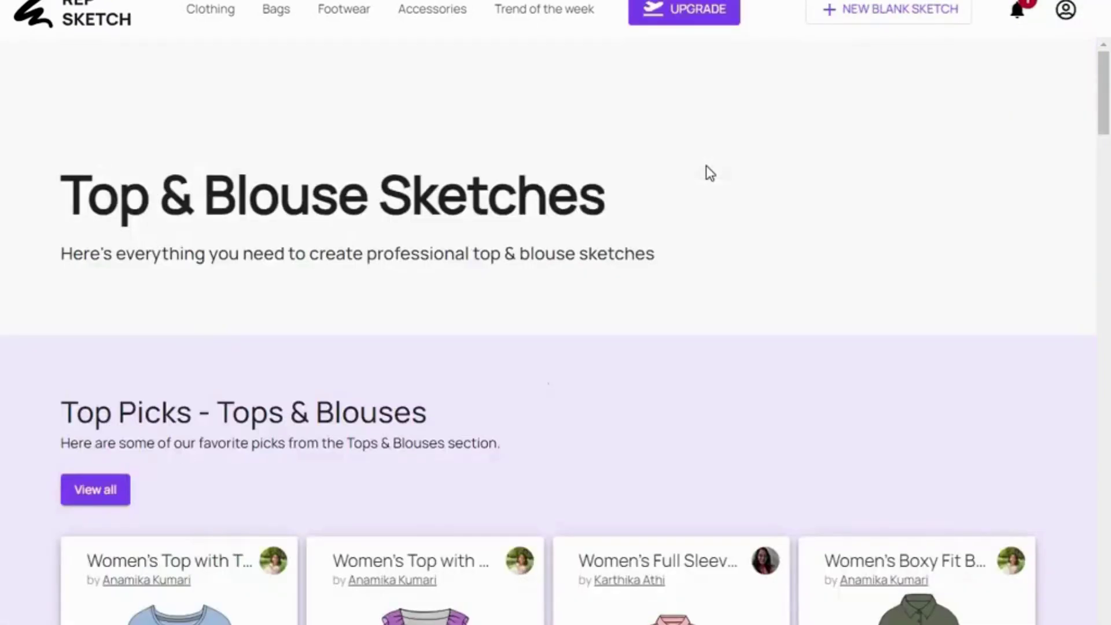
pyautogui.scroll(-1, 804, 243)
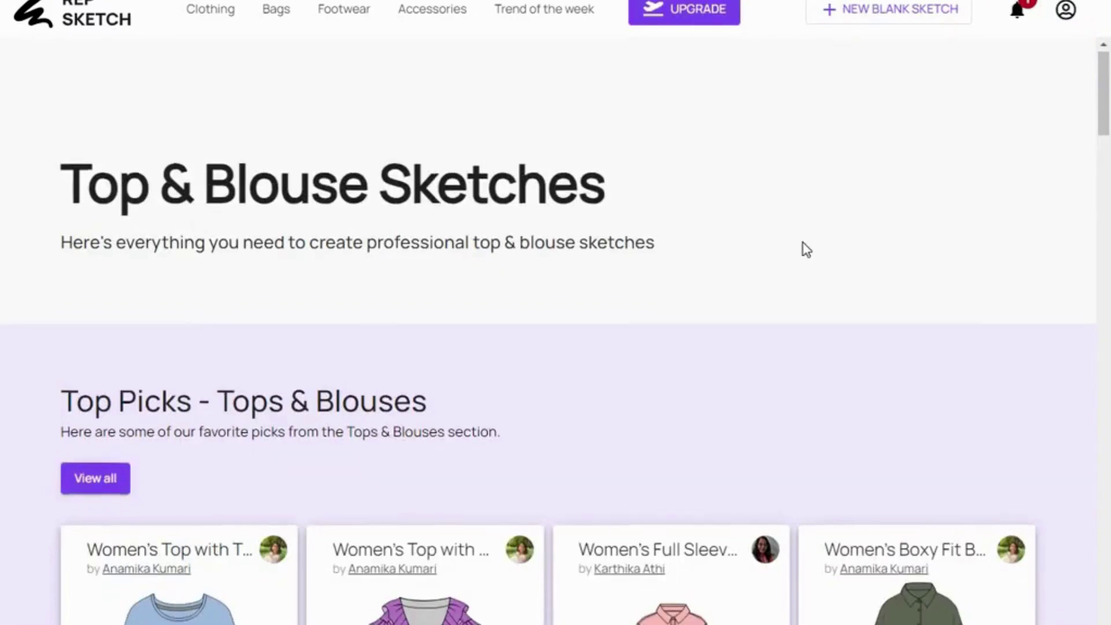
pyautogui.scroll(-5, 803, 243)
pyautogui.scroll(6, 802, 245)
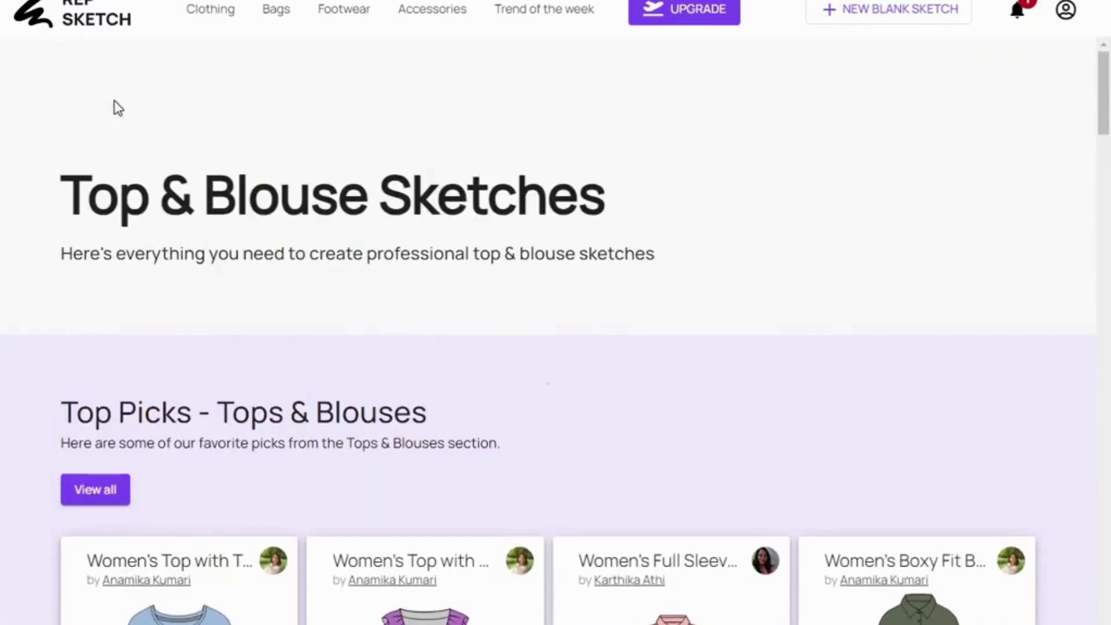
pyautogui.click(203, 15)
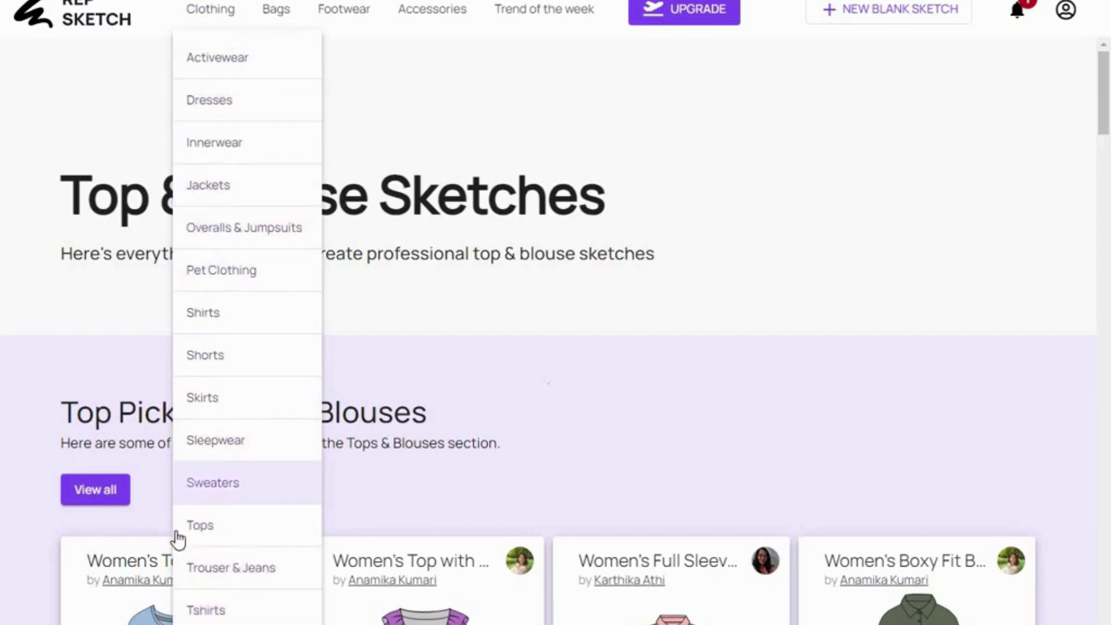
pyautogui.click(459, 474)
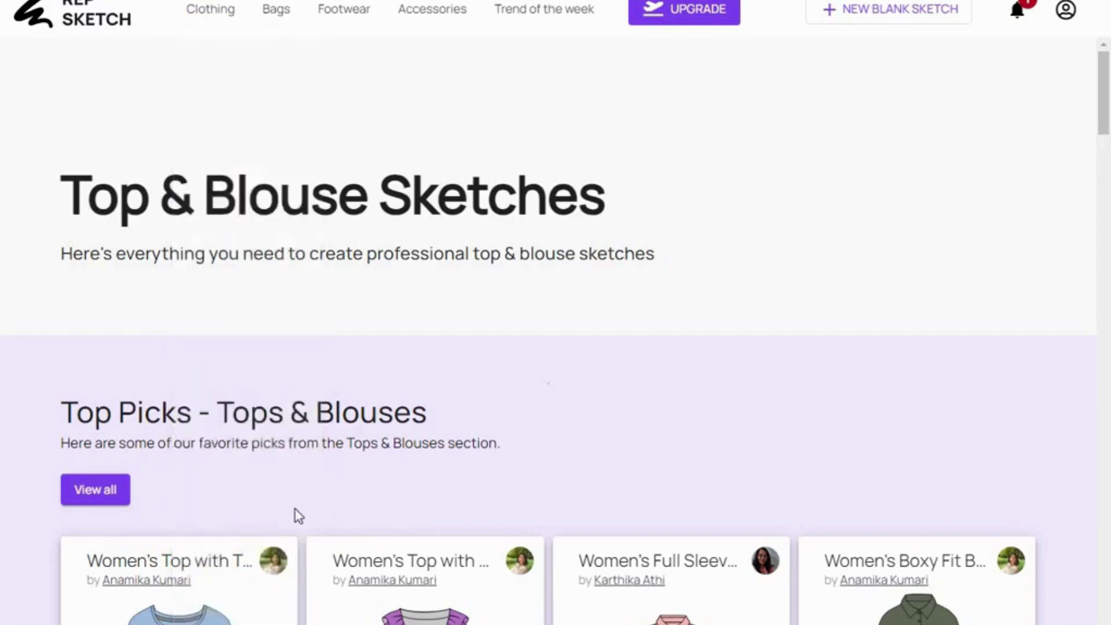
# Open the button-front blouse sketch with collar and balloon sleeves in the sketch editor, showing both garment views
pyautogui.scroll(-10, 929, 348)
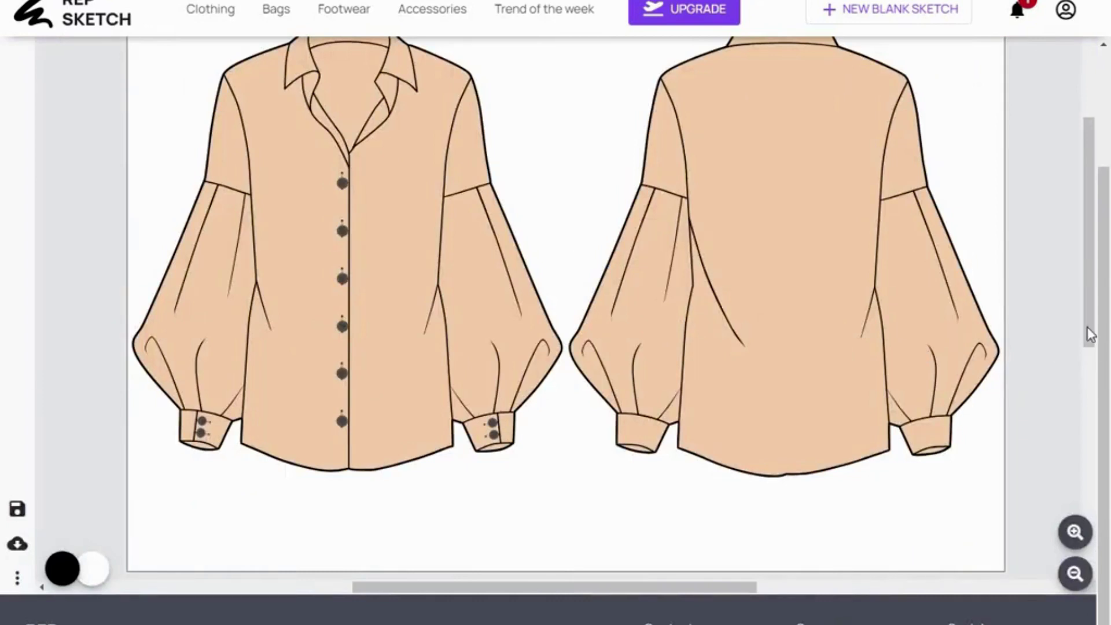
pyautogui.scroll(5, 1100, 304)
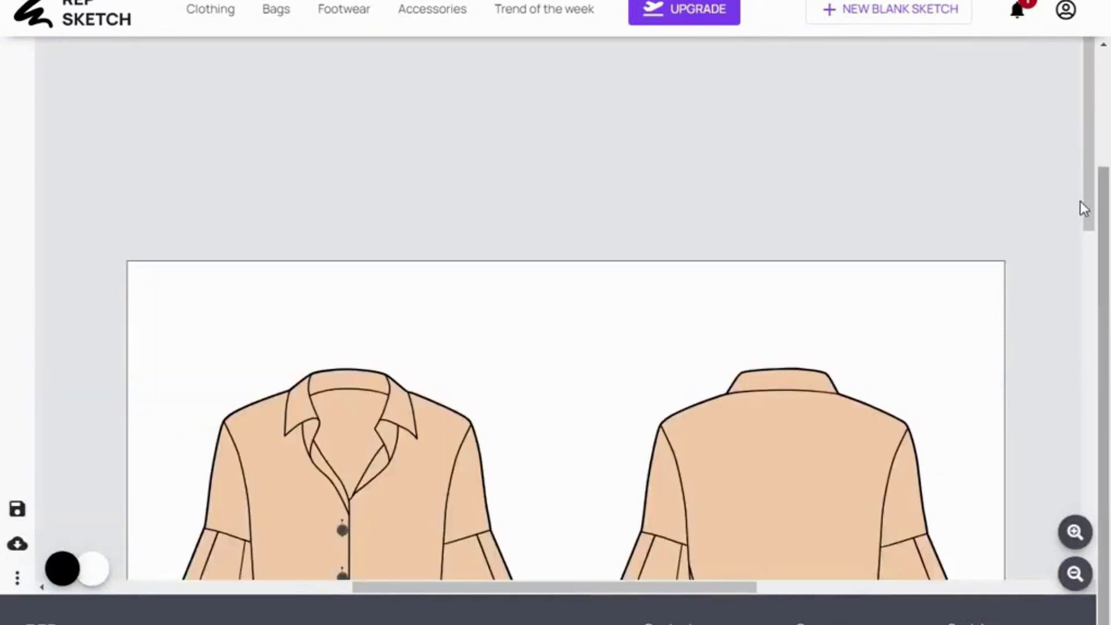
pyautogui.scroll(-7, 1086, 208)
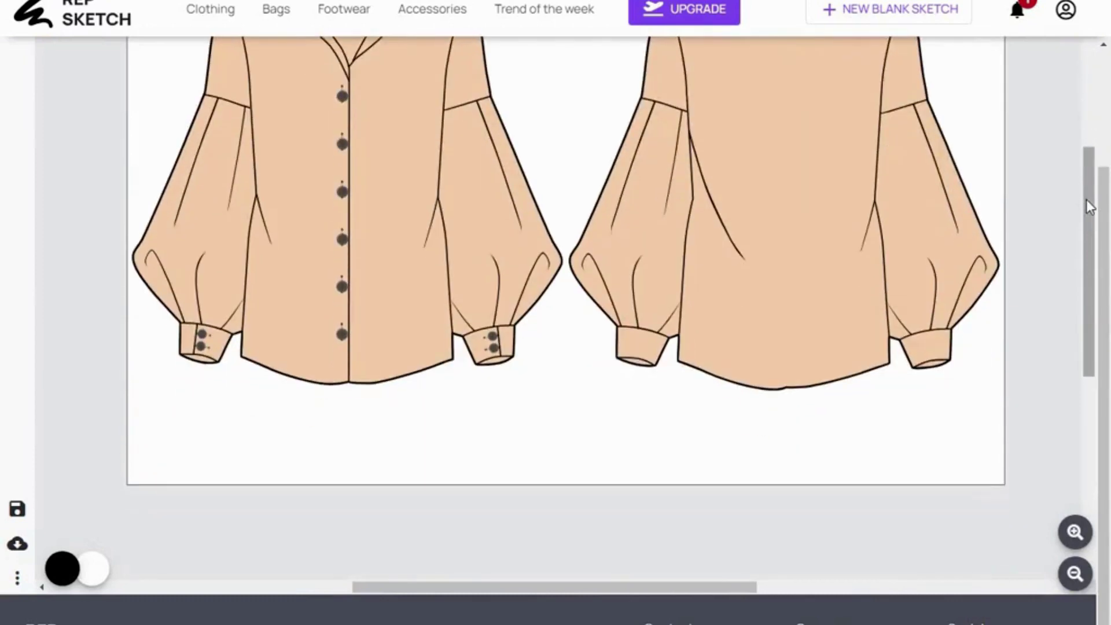
pyautogui.scroll(3, 1090, 207)
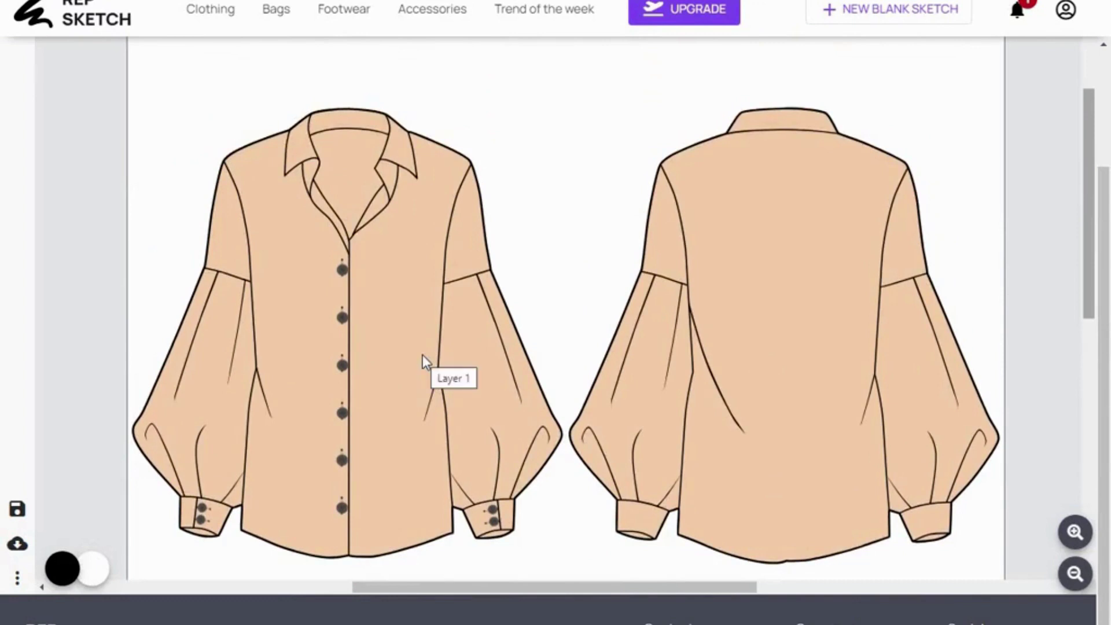
pyautogui.scroll(1, 750, 237)
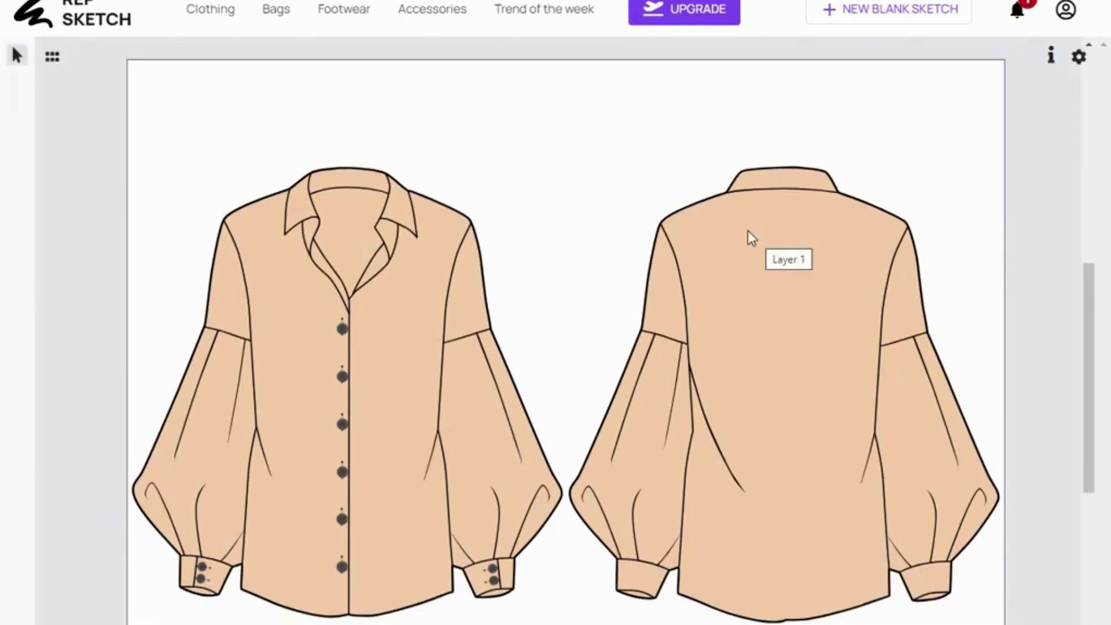
# Delete the blouse's back view and move the front view to the middle of the artboard
pyautogui.click(749, 373)
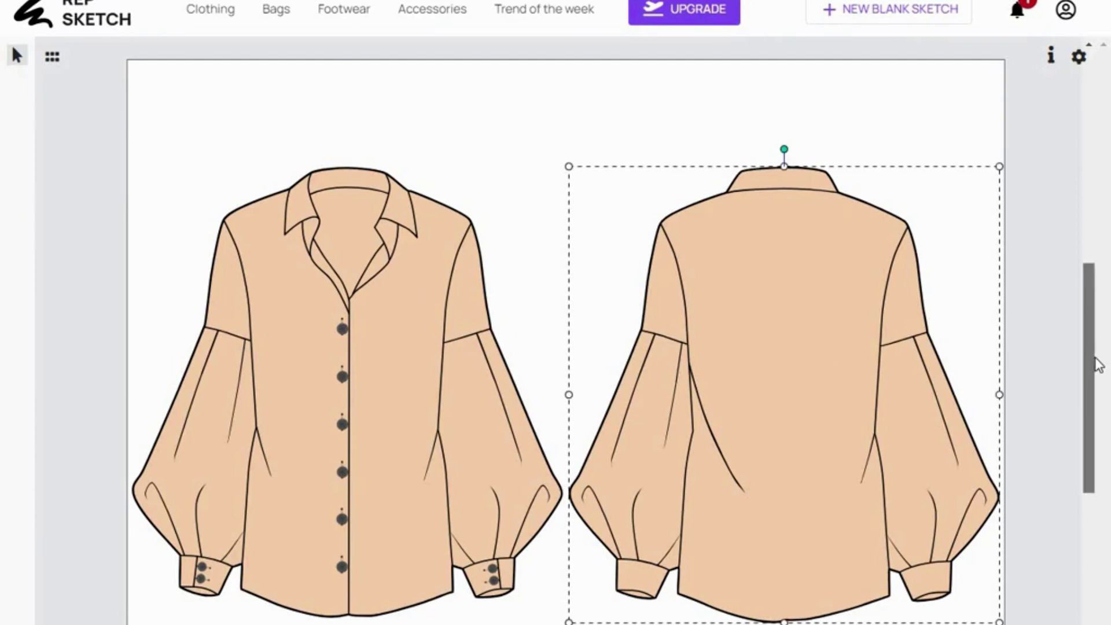
pyautogui.moveTo(1094, 362); pyautogui.dragTo(1100, 374)
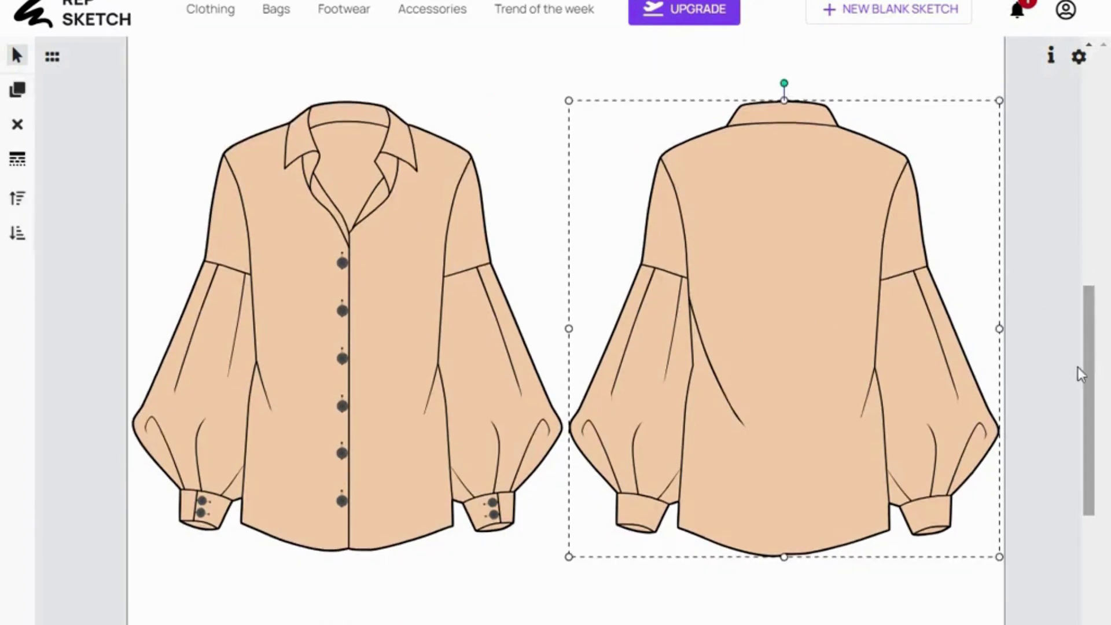
pyautogui.click(19, 128)
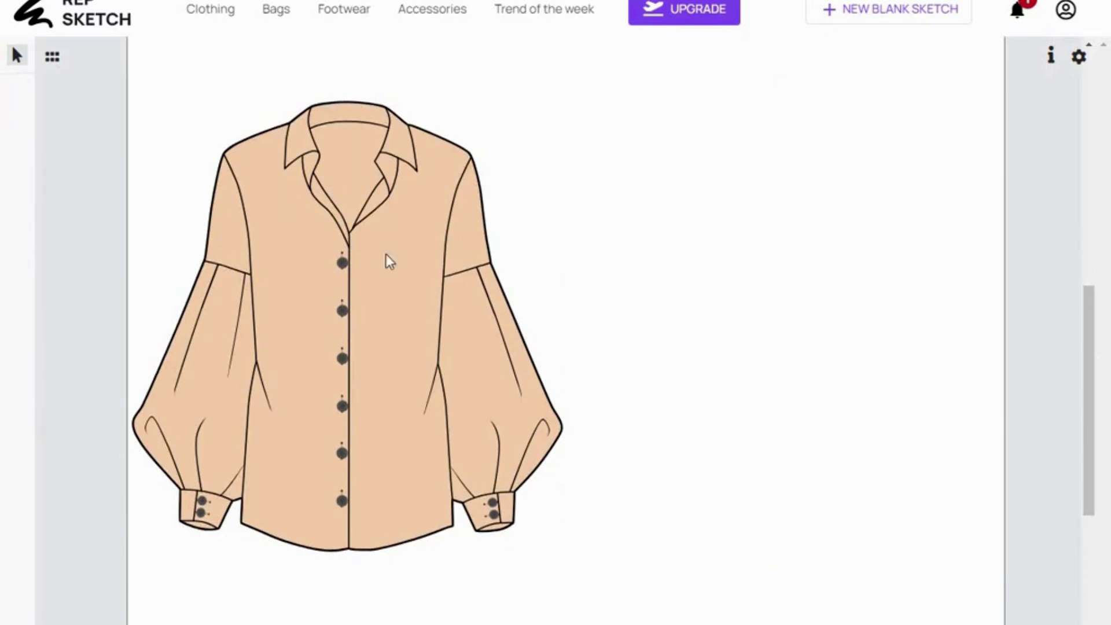
pyautogui.moveTo(383, 252); pyautogui.dragTo(591, 242)
pyautogui.moveTo(544, 281); pyautogui.dragTo(542, 280)
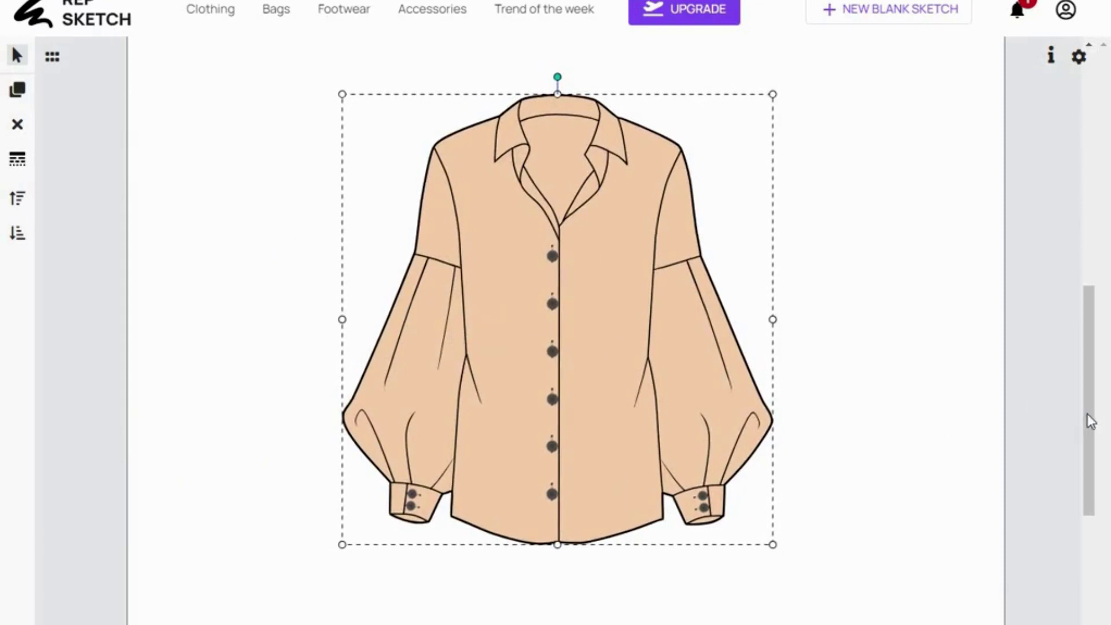
# Ungroup the blouse's front view into its separate parts and clear the selection
pyautogui.moveTo(1088, 414); pyautogui.dragTo(1108, 499)
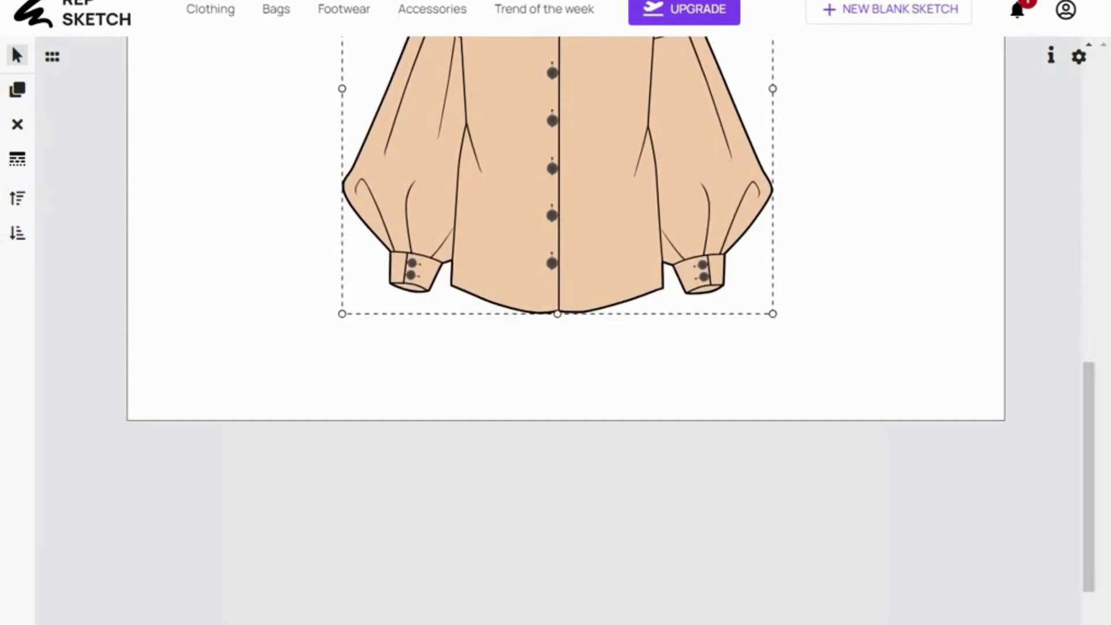
pyautogui.hotkey('ctrl', 'shift', 'g')
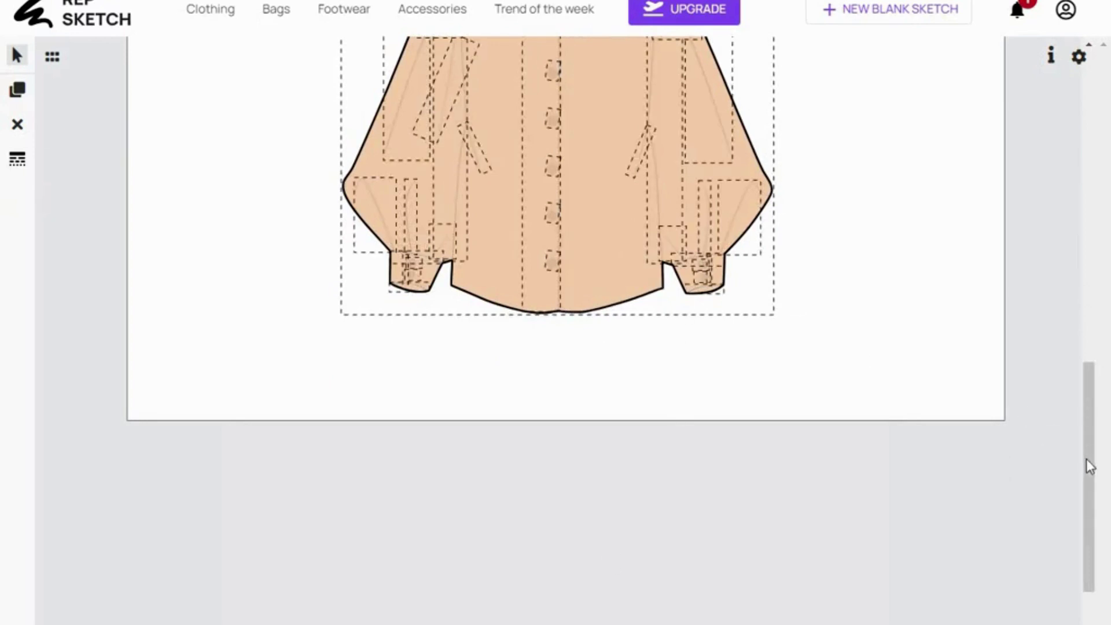
pyautogui.scroll(5, 1086, 459)
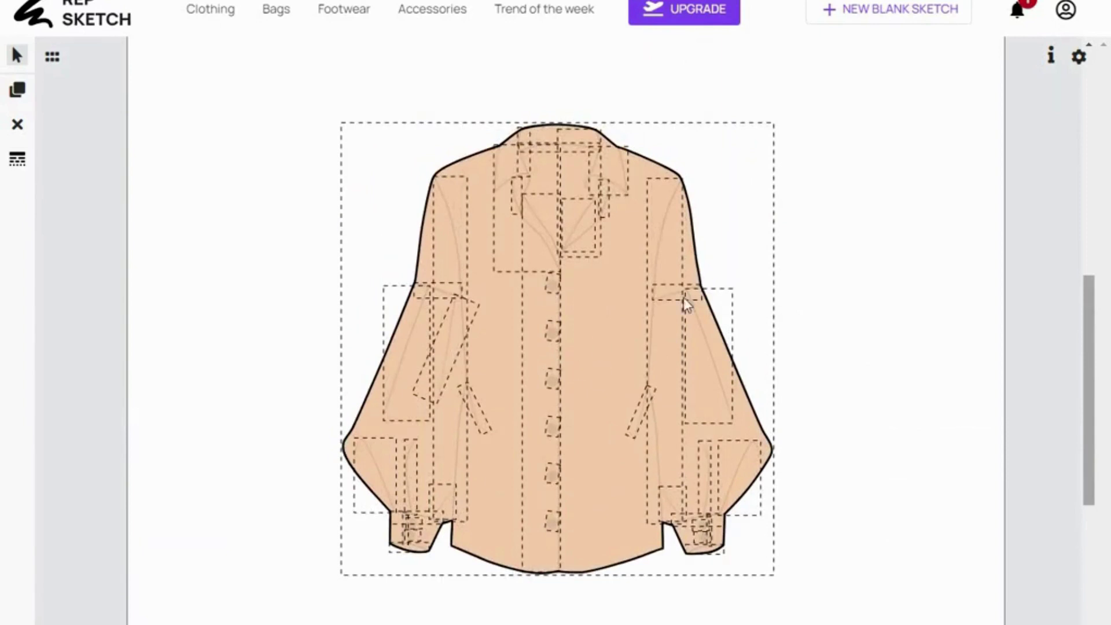
pyautogui.click(873, 219)
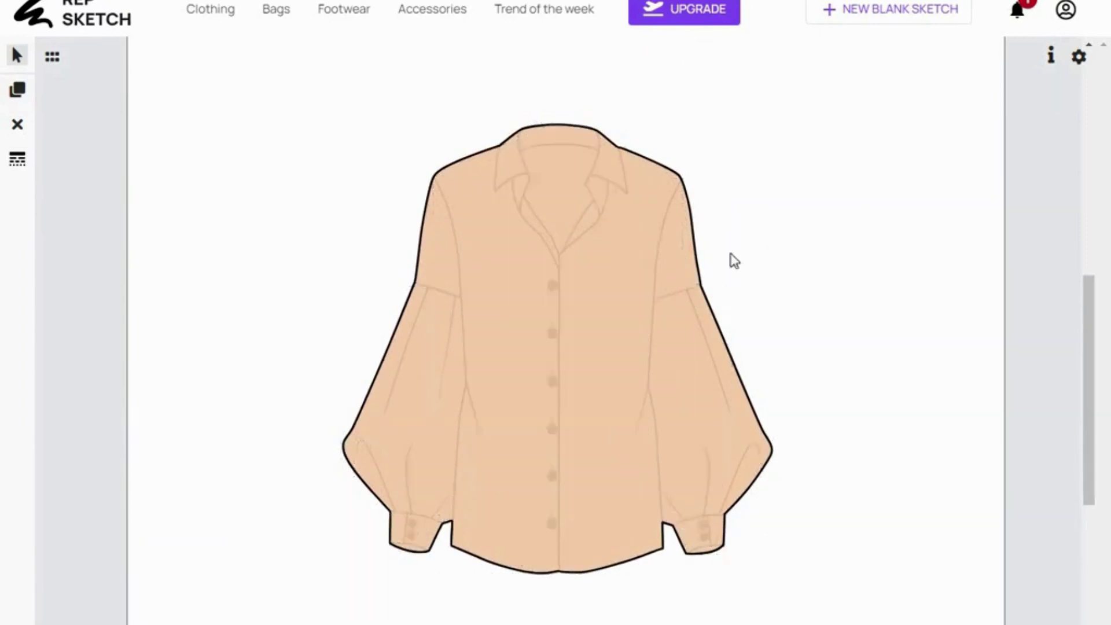
# Move the filled blouse silhouette off the line work, partly past the artboard's right edge
pyautogui.moveTo(583, 293); pyautogui.dragTo(839, 251)
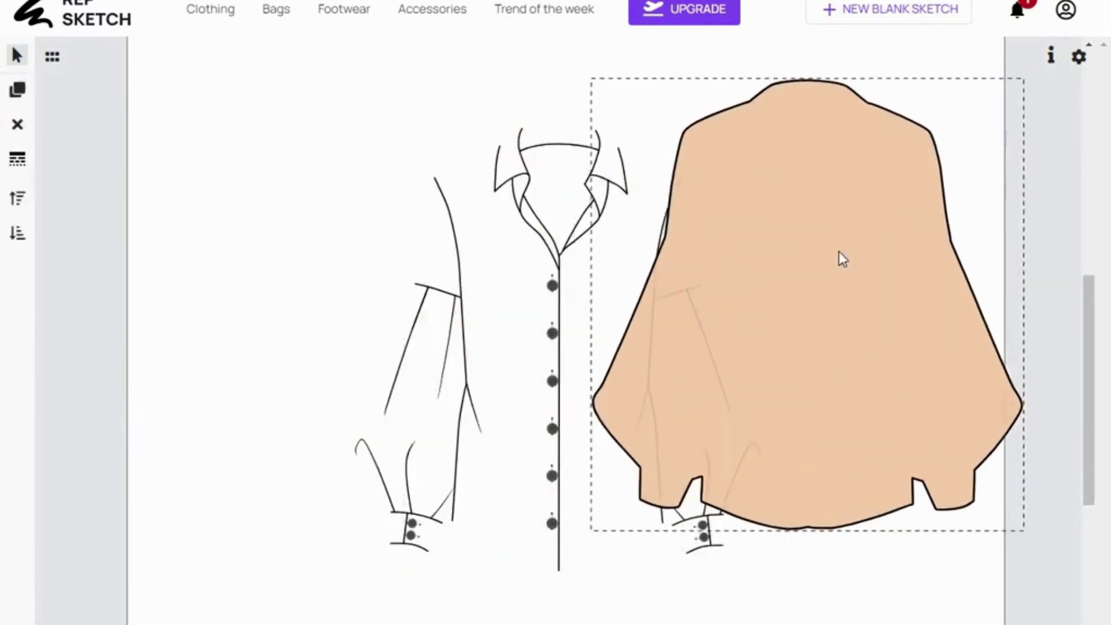
pyautogui.click(523, 282)
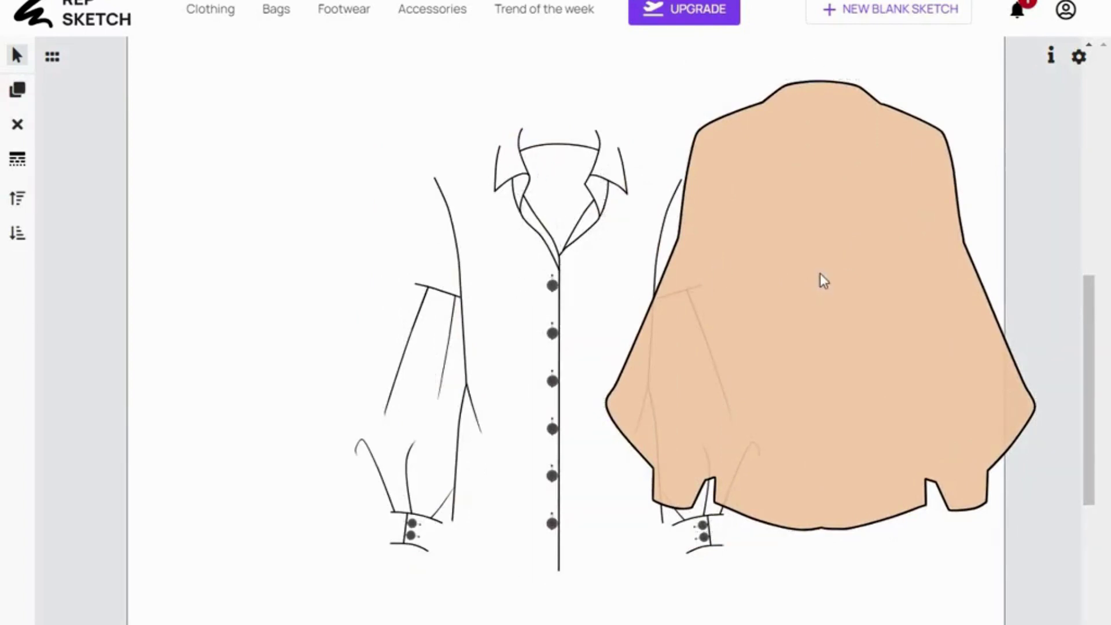
pyautogui.moveTo(821, 273); pyautogui.dragTo(913, 300)
pyautogui.moveTo(1032, 261); pyautogui.dragTo(1074, 235)
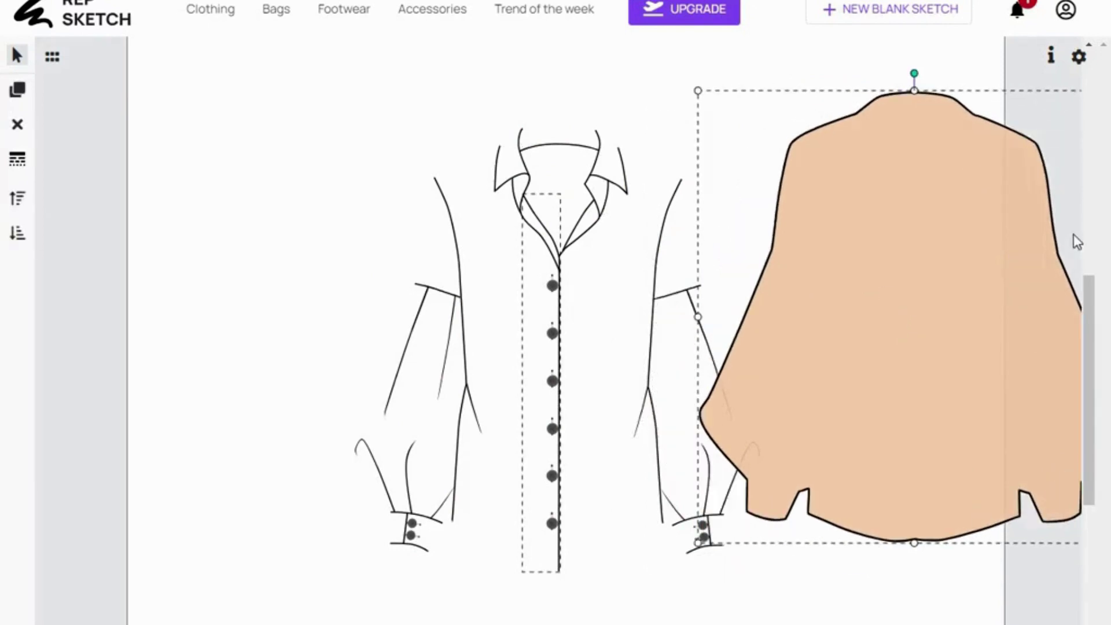
pyautogui.moveTo(918, 231); pyautogui.dragTo(908, 171)
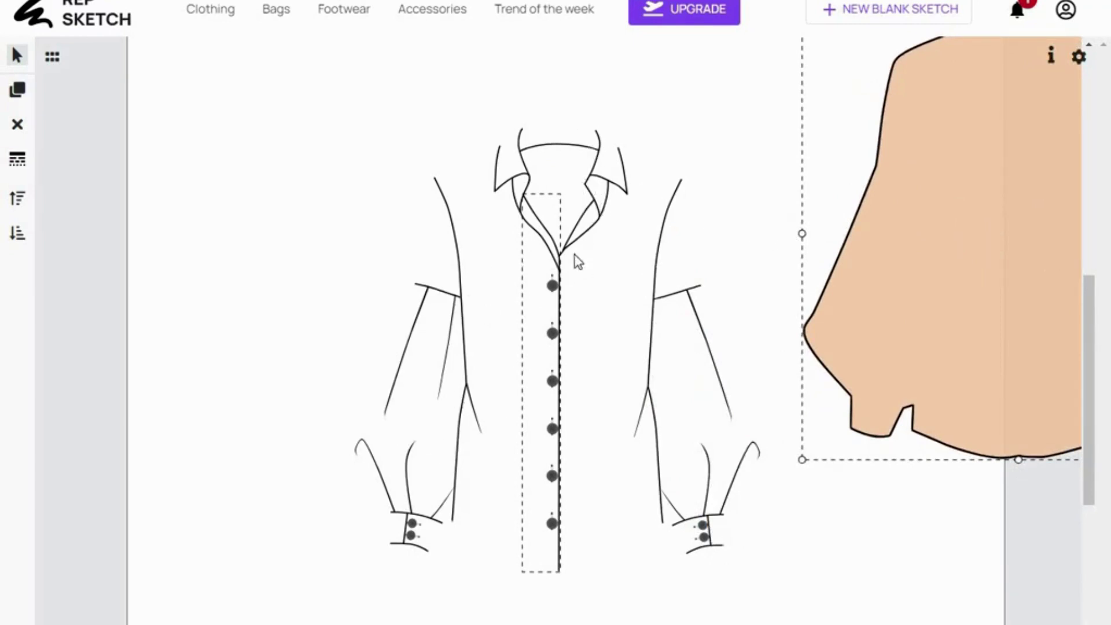
# Delete the collar, sleeve and cuff lines from the ungrouped blouse
pyautogui.click(612, 184)
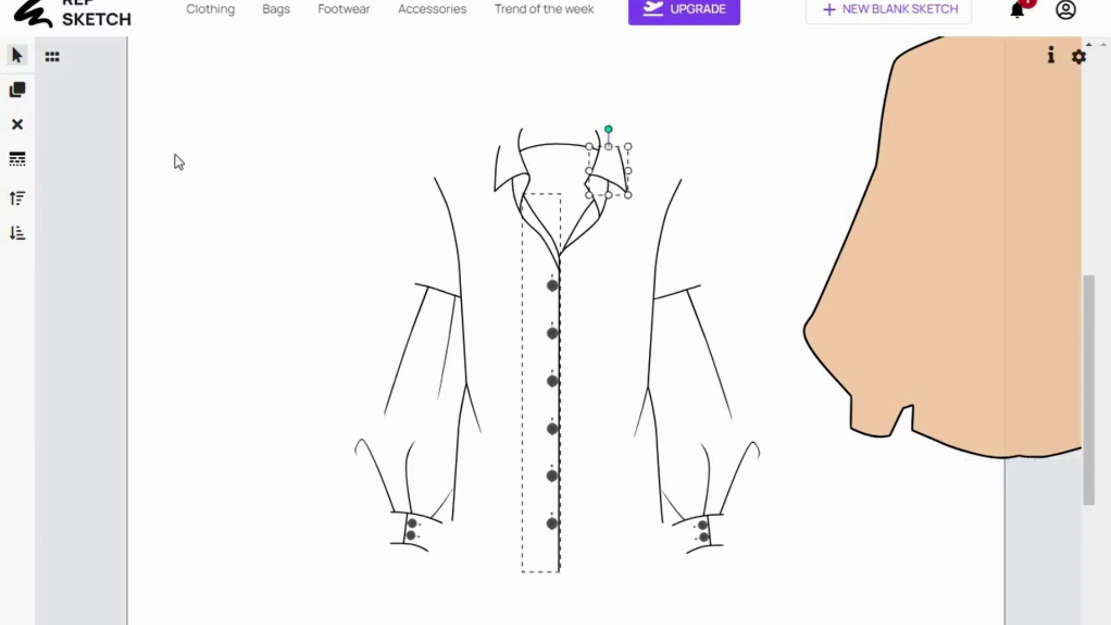
pyautogui.click(18, 127)
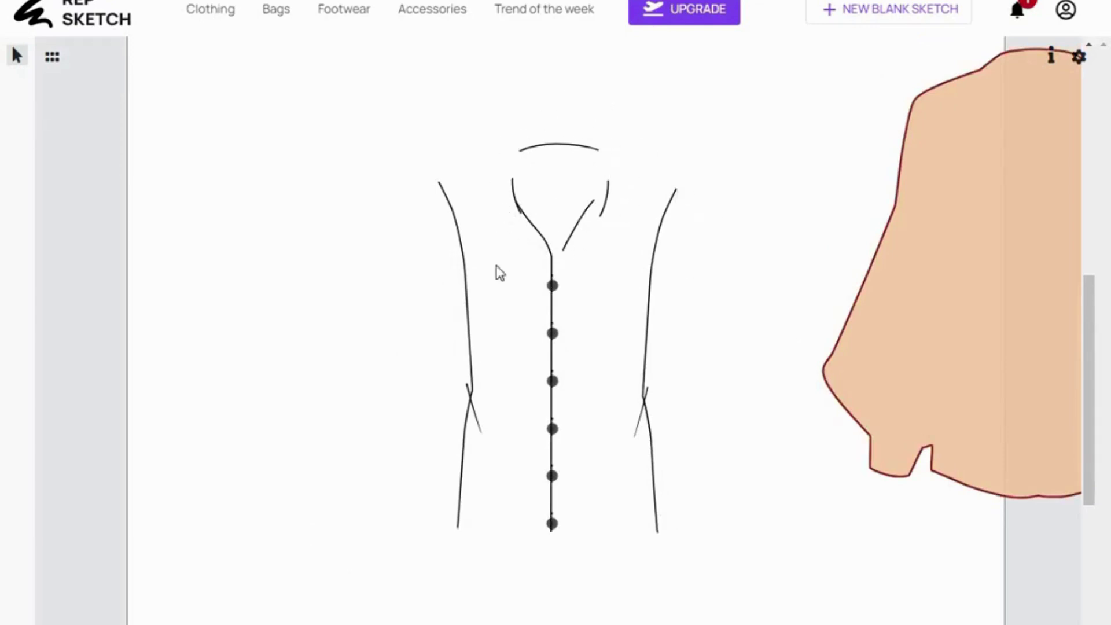
# Browse the Necklines & Collars components for tops until the Cascade collar is found
pyautogui.click(51, 59)
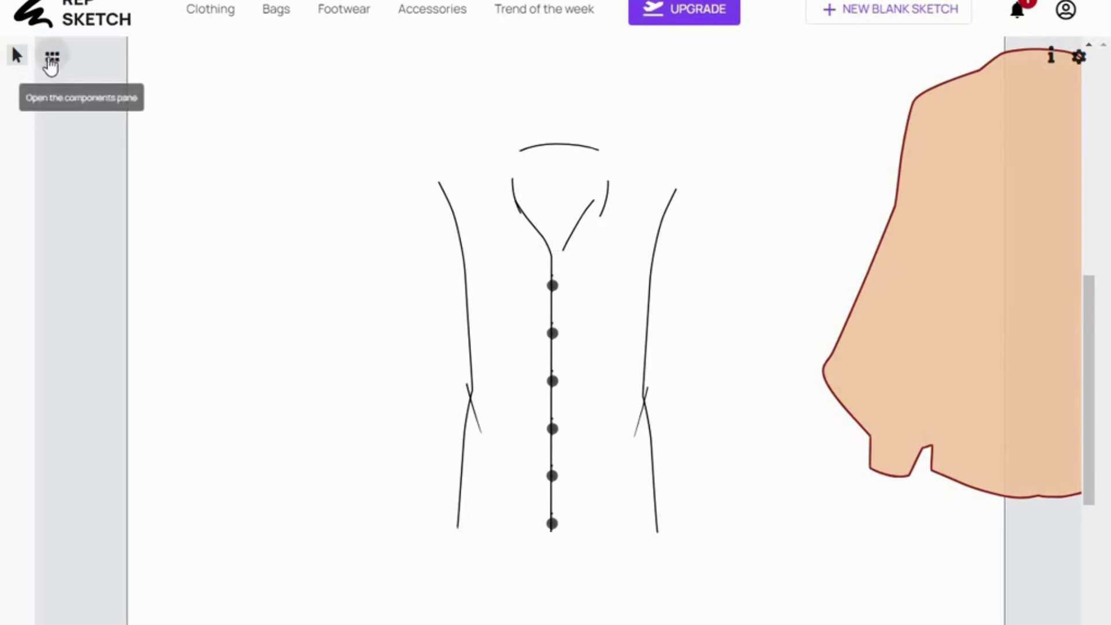
pyautogui.click(56, 58)
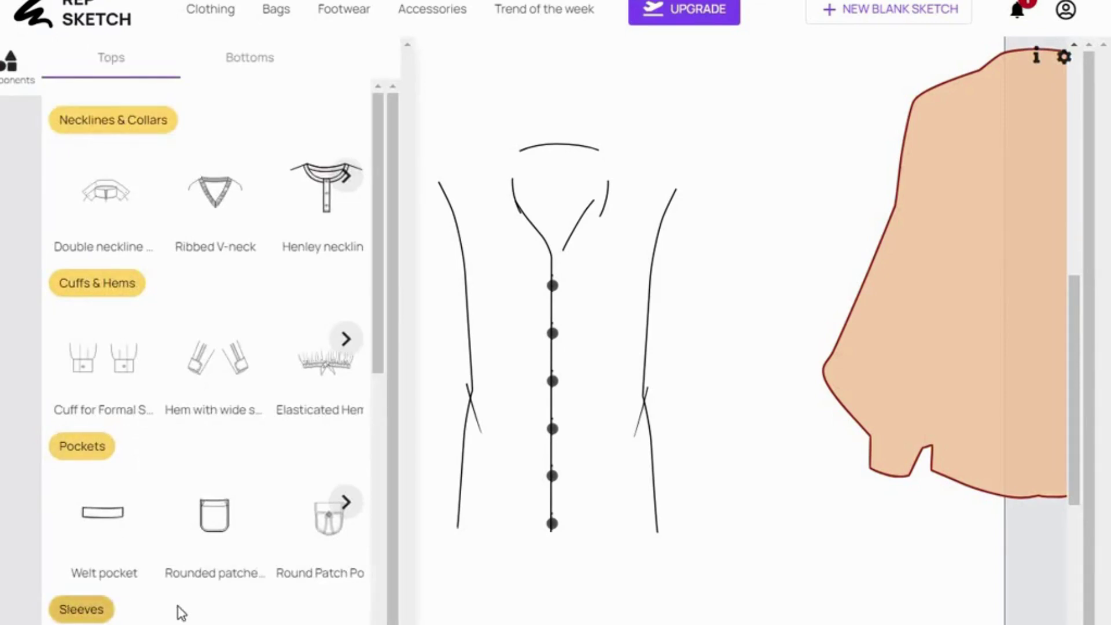
pyautogui.click(346, 175)
pyautogui.click(347, 175)
pyautogui.click(346, 175)
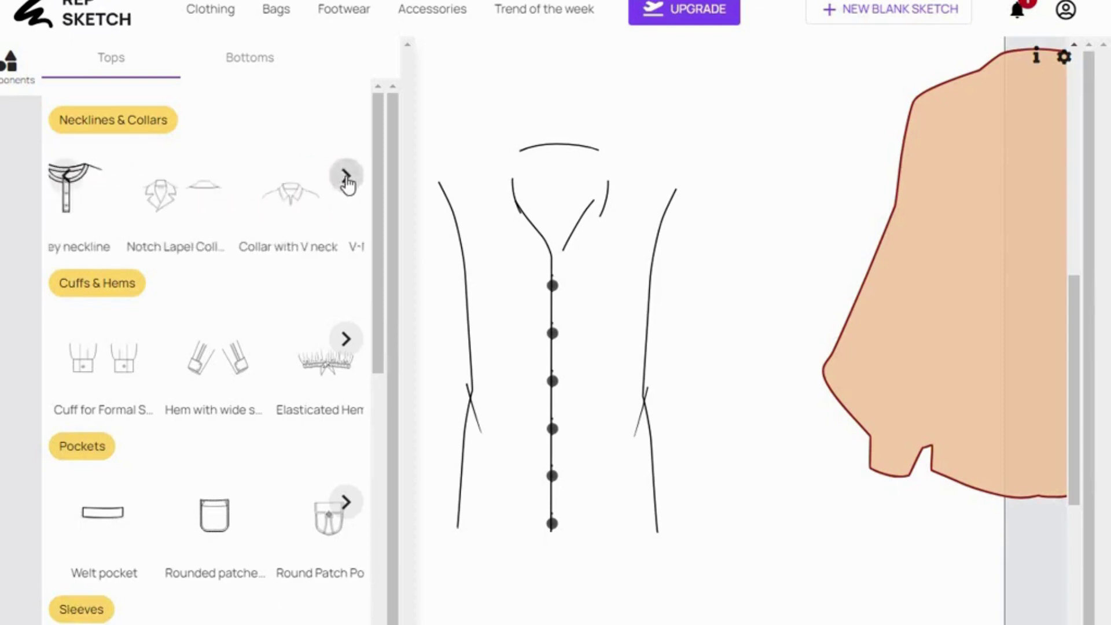
pyautogui.click(346, 176)
pyautogui.click(346, 175)
pyautogui.click(347, 176)
pyautogui.click(346, 176)
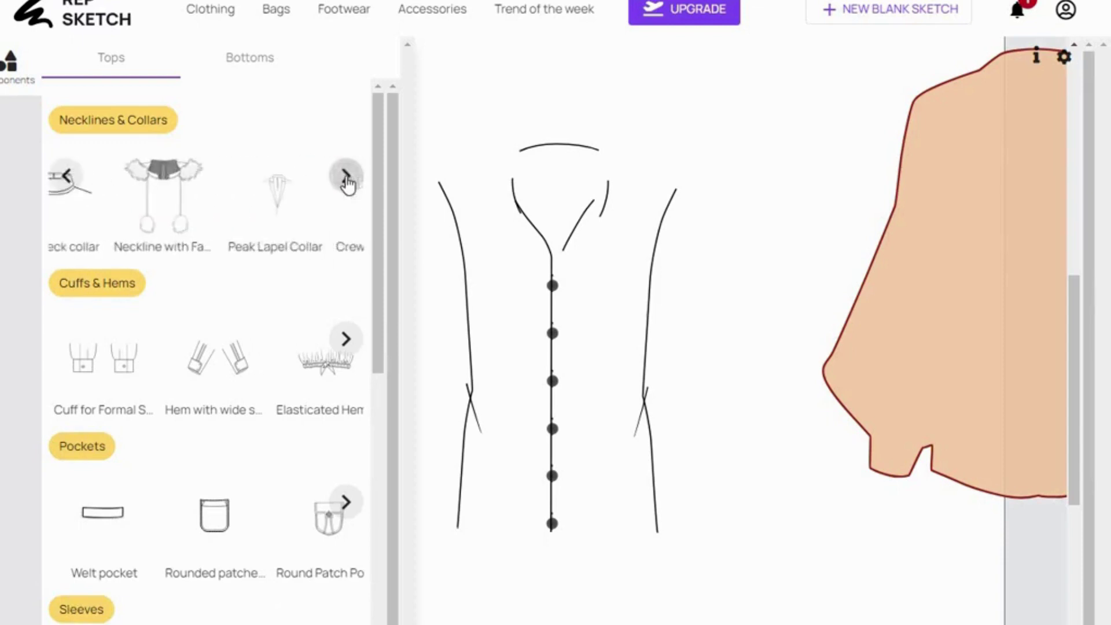
pyautogui.click(347, 175)
pyautogui.click(346, 175)
pyautogui.click(346, 176)
pyautogui.click(346, 176)
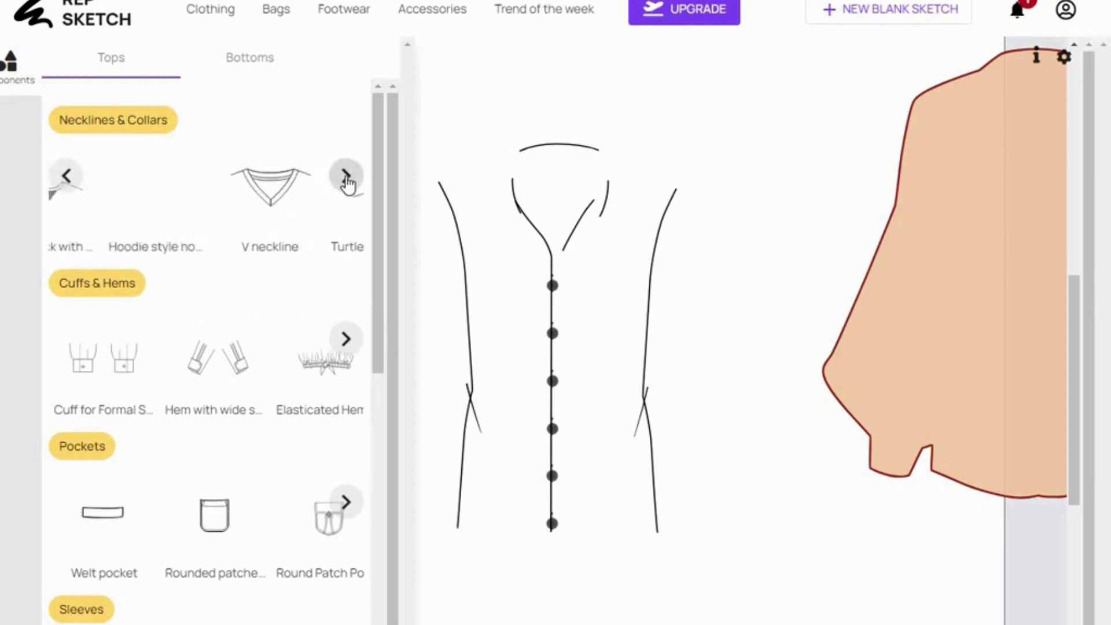
pyautogui.click(346, 175)
pyautogui.click(346, 175)
pyautogui.click(346, 175)
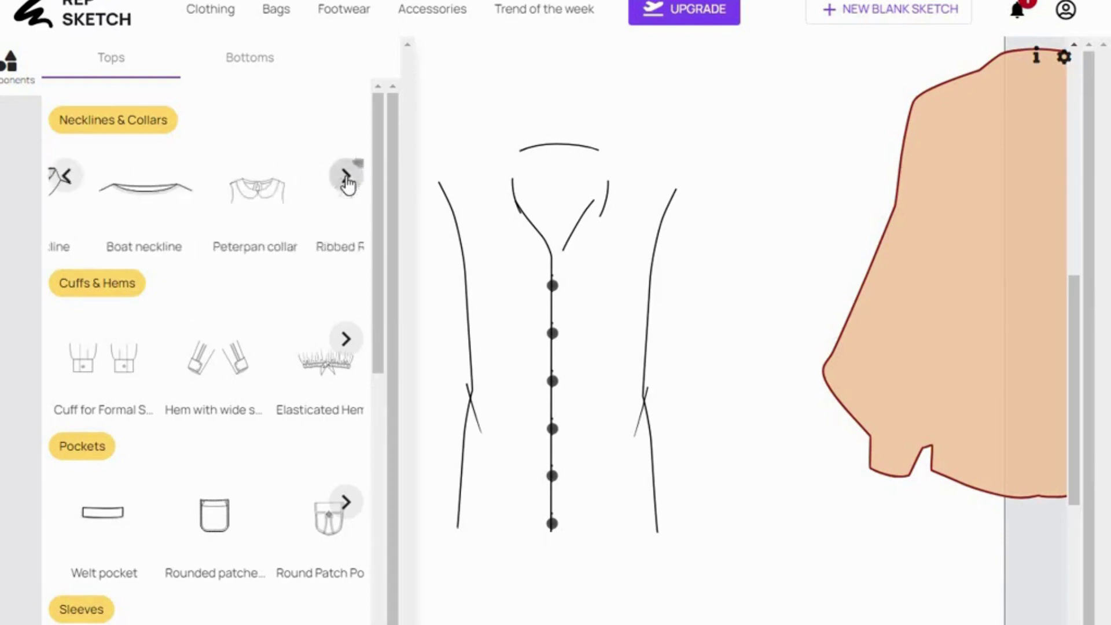
pyautogui.click(346, 176)
pyautogui.click(346, 175)
pyautogui.click(346, 176)
pyautogui.click(346, 175)
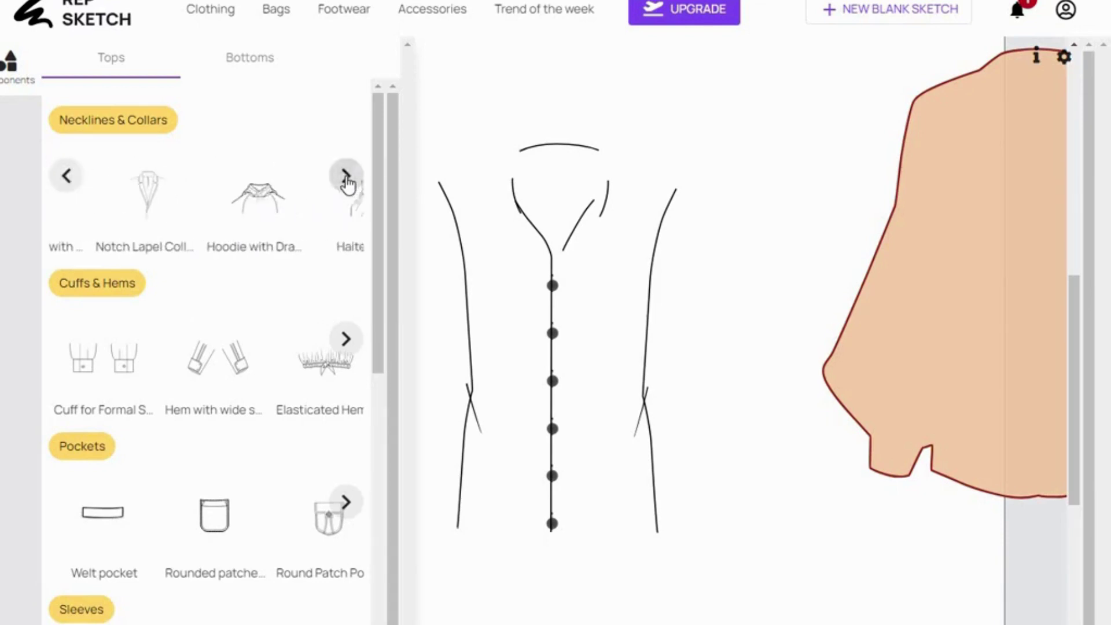
pyautogui.click(346, 176)
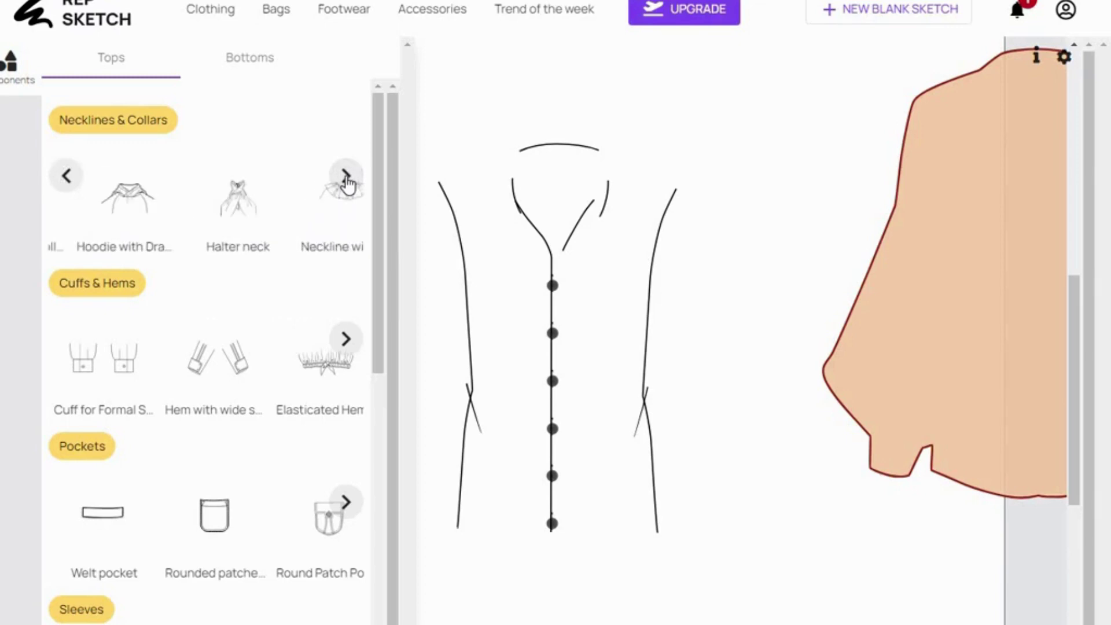
pyautogui.click(346, 175)
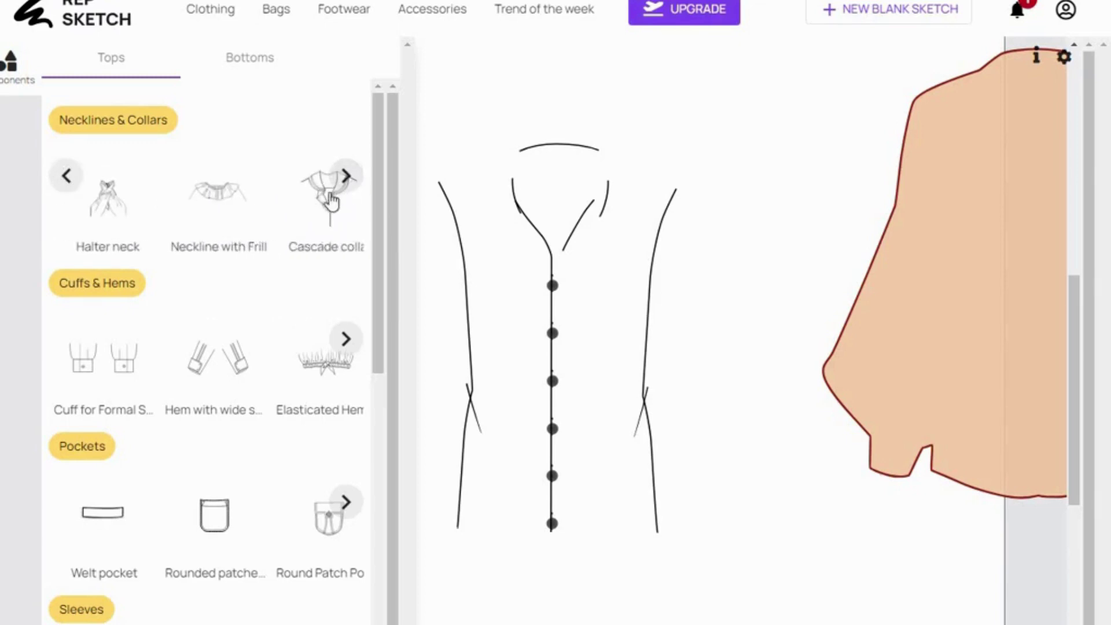
# Insert the Cascade collar component and position it over the blouse's neckline and shoulders
pyautogui.moveTo(326, 200); pyautogui.dragTo(543, 195)
pyautogui.click(316, 154)
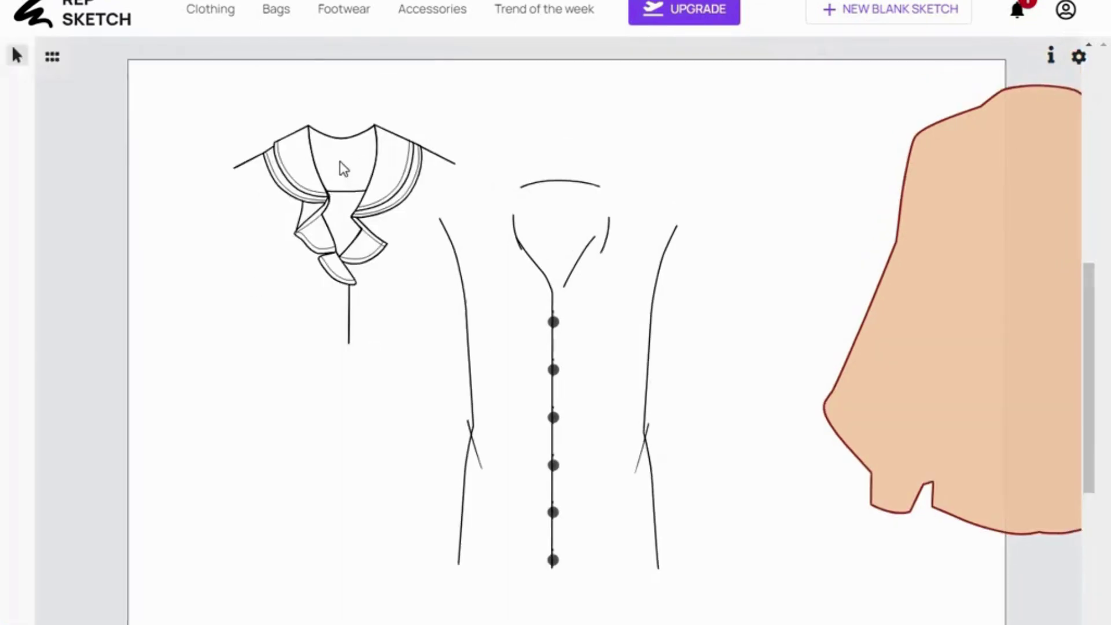
pyautogui.moveTo(340, 162); pyautogui.dragTo(564, 229)
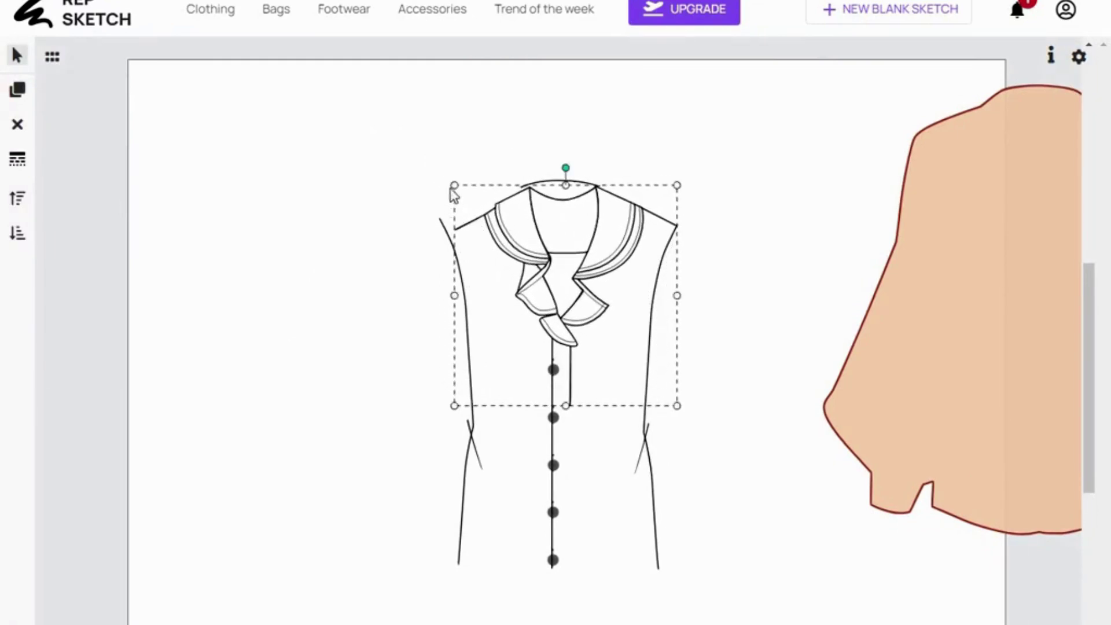
# Enlarge and nudge the Cascade collar so its neckline meets the back neck curve and its shoulder lines reach the bodice's armhole edges
pyautogui.moveTo(453, 184); pyautogui.dragTo(434, 183)
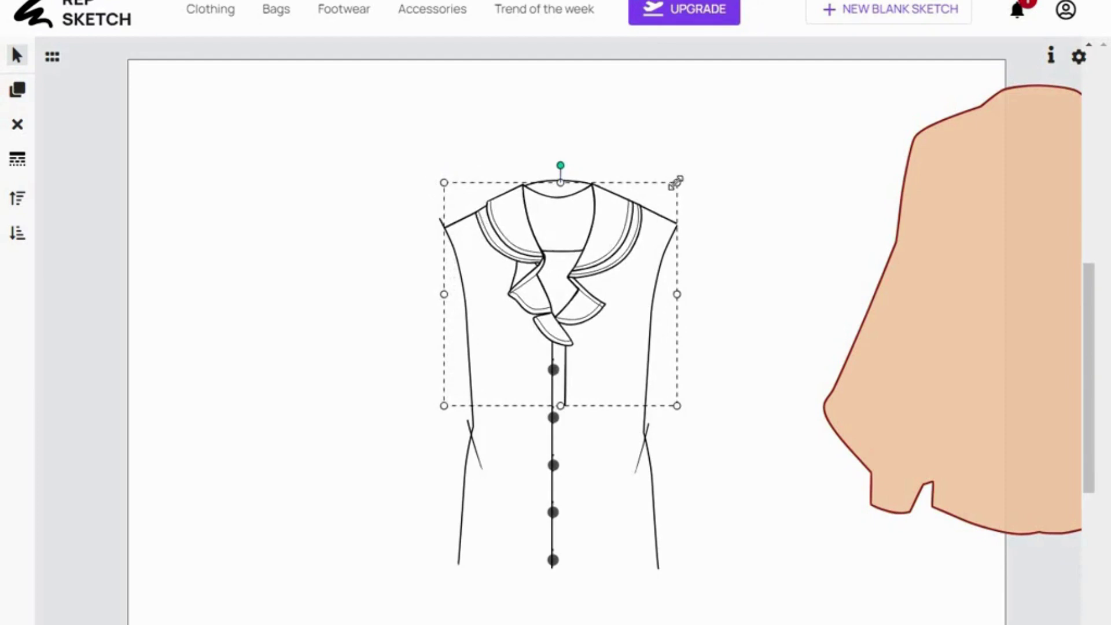
pyautogui.moveTo(676, 183); pyautogui.dragTo(681, 180)
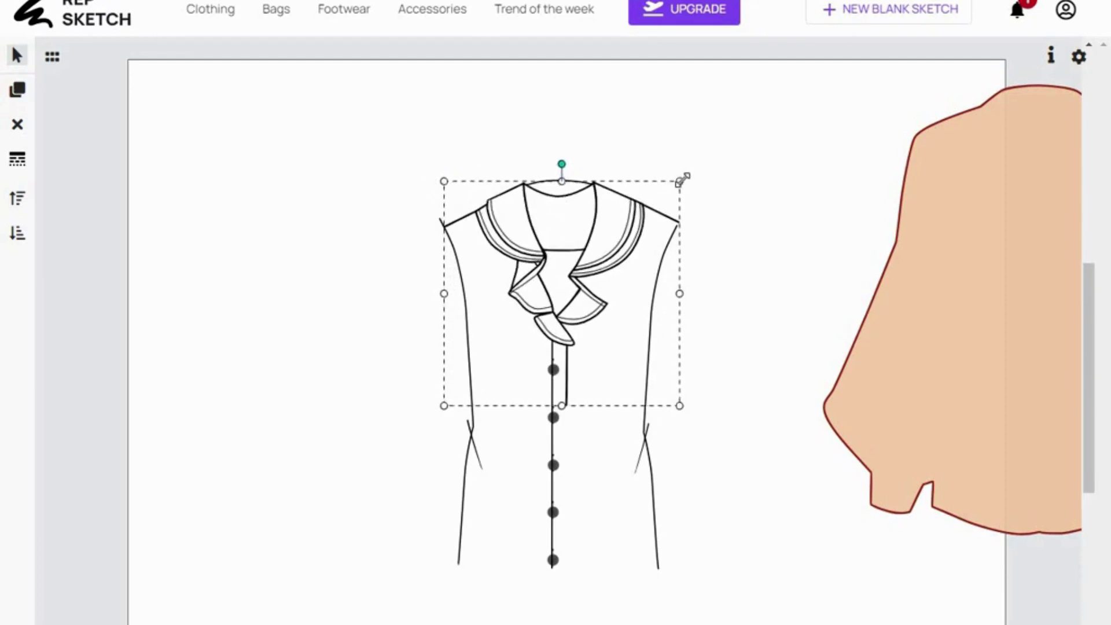
pyautogui.moveTo(570, 221); pyautogui.dragTo(574, 234)
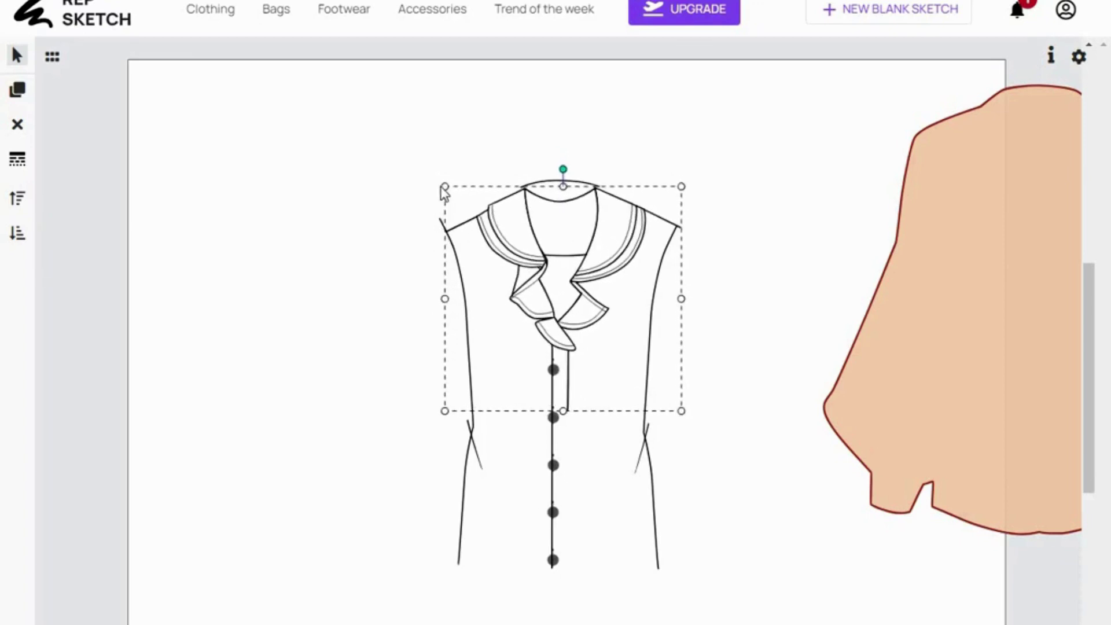
pyautogui.click(444, 188)
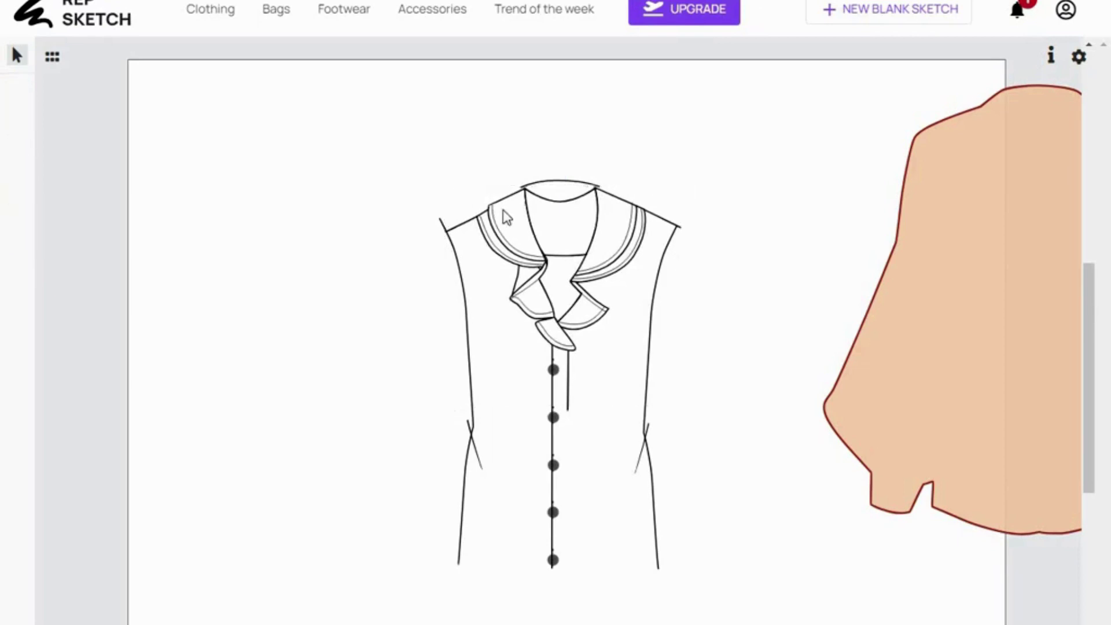
pyautogui.click(567, 237)
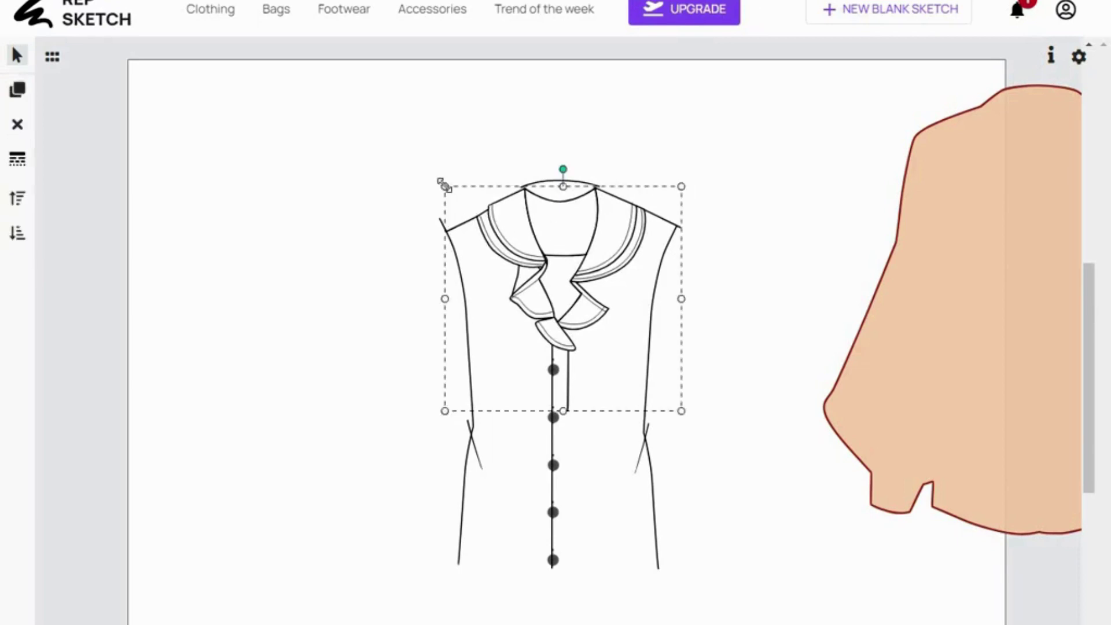
pyautogui.moveTo(442, 182); pyautogui.dragTo(441, 184)
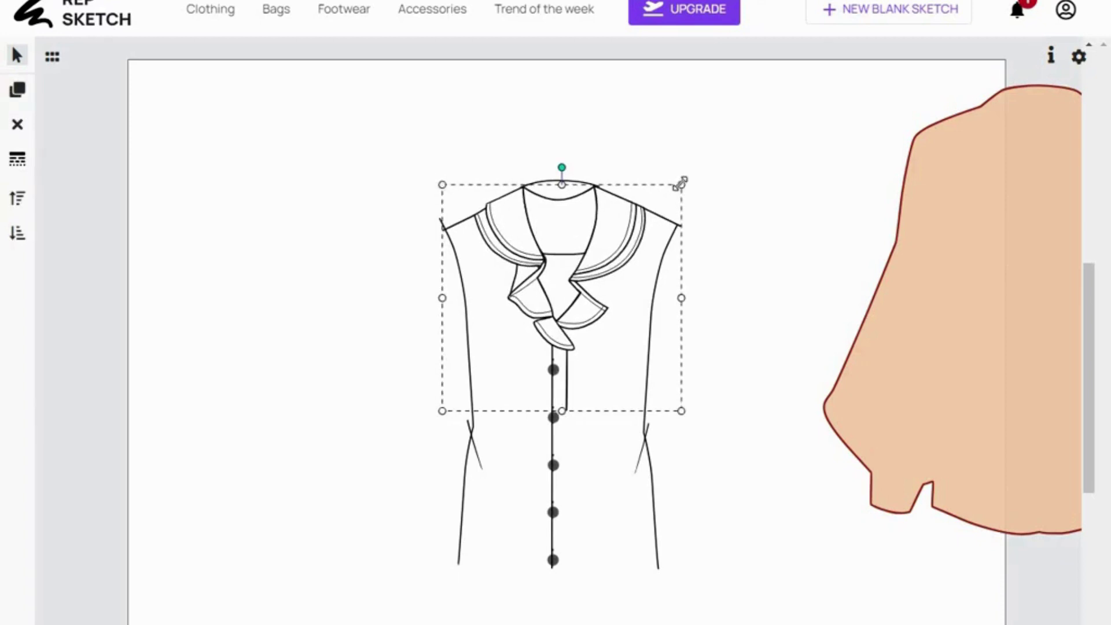
pyautogui.moveTo(681, 183); pyautogui.dragTo(684, 184)
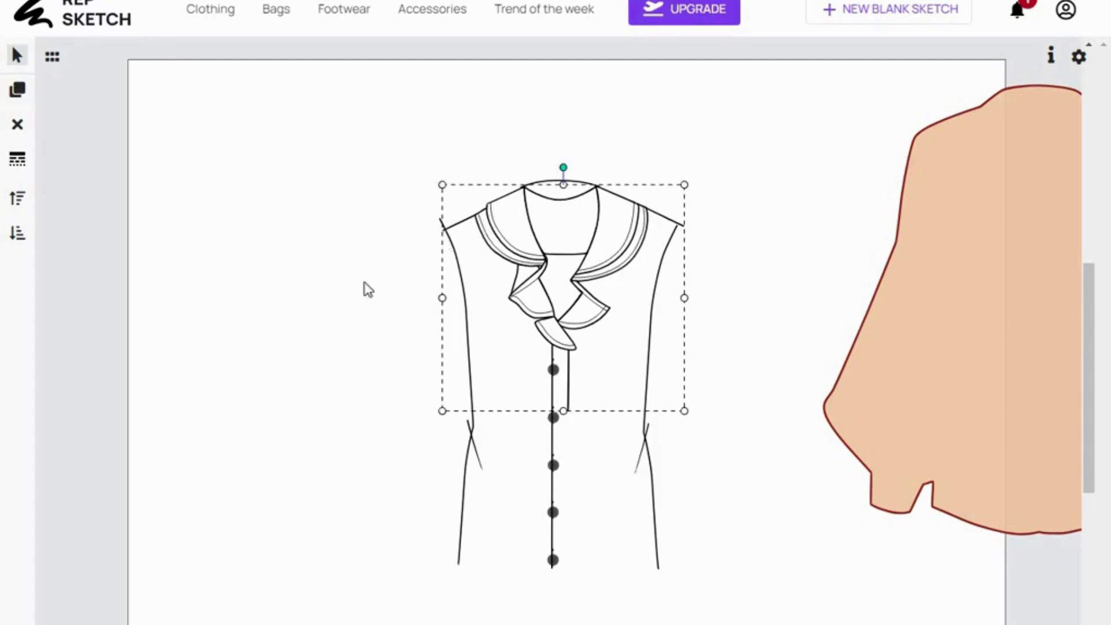
pyautogui.click(427, 302)
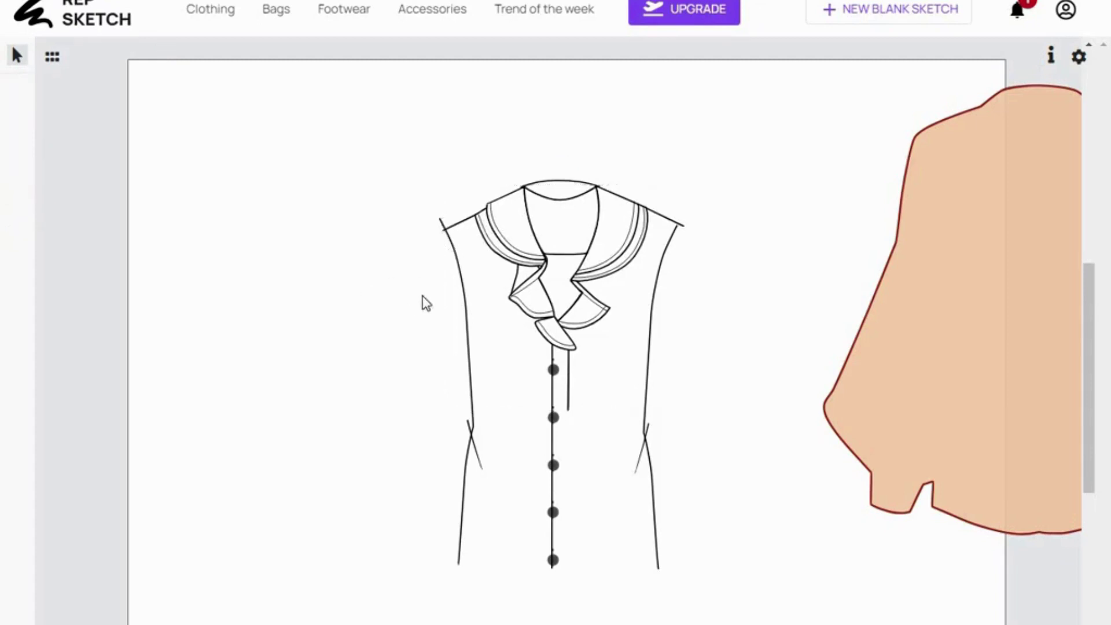
# Move the bodice's left side line to meet the collar's shoulder end and shorten it to match the opposite side line
pyautogui.click(470, 317)
pyautogui.moveTo(467, 313); pyautogui.dragTo(470, 327)
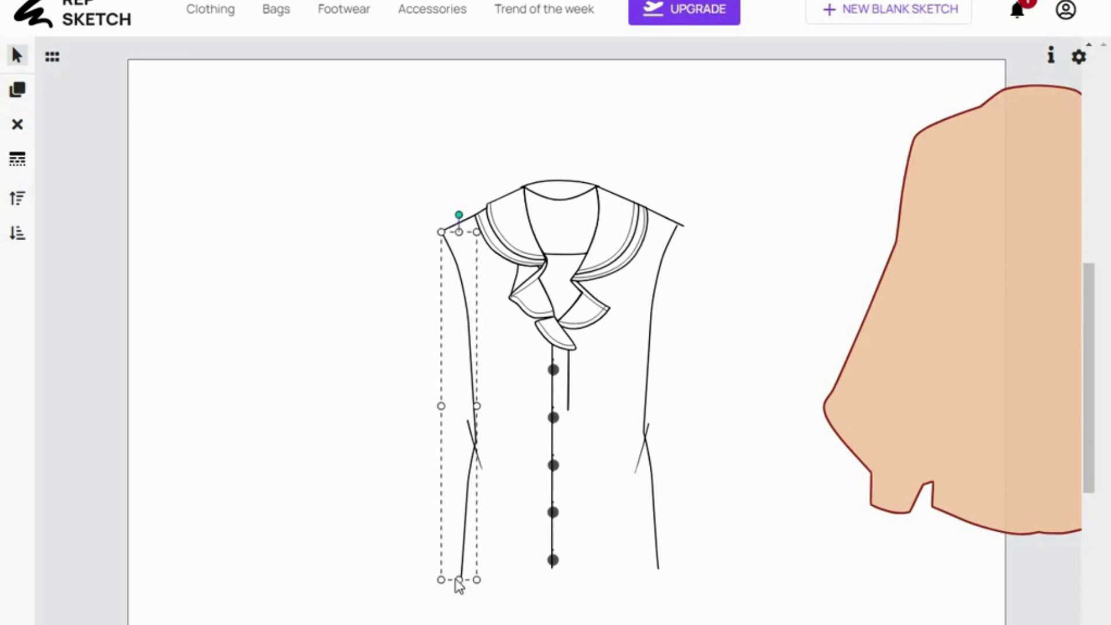
pyautogui.moveTo(461, 580); pyautogui.dragTo(462, 570)
pyautogui.click(747, 406)
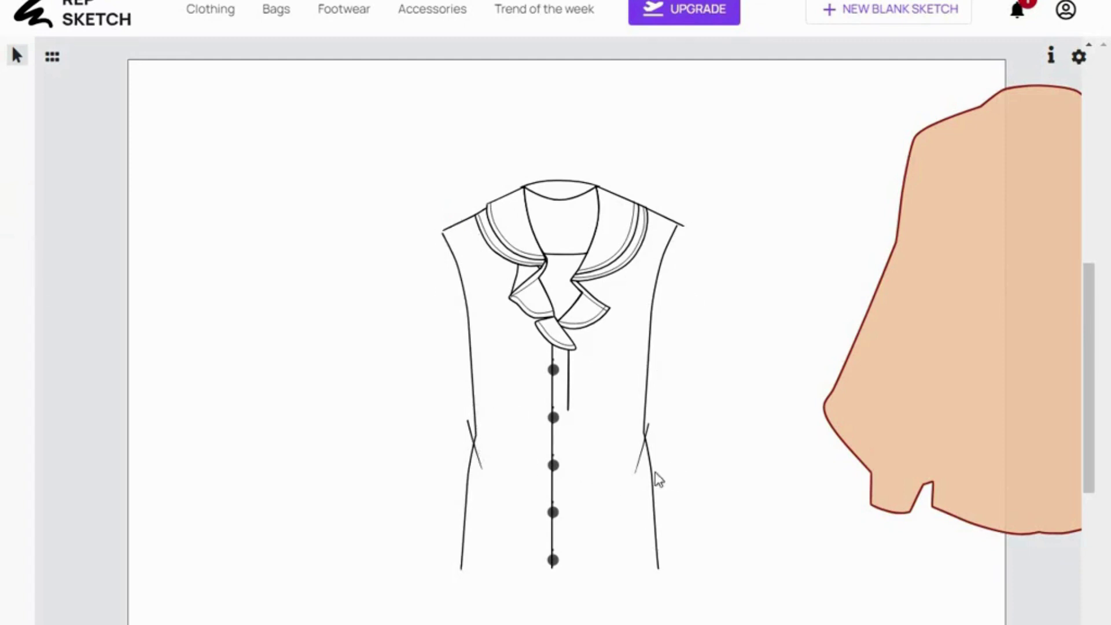
# Shift the Cascade collar left onto the button placket and align the back neck curve and bodice side lines with it
pyautogui.click(561, 265)
pyautogui.moveTo(558, 258); pyautogui.dragTo(544, 260)
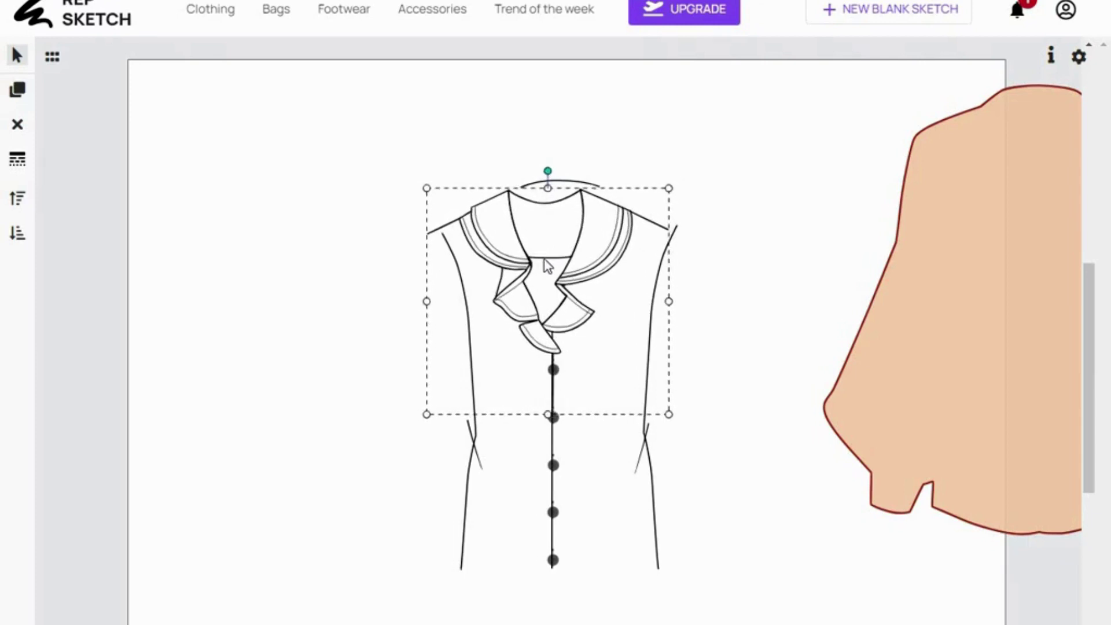
pyautogui.click(732, 399)
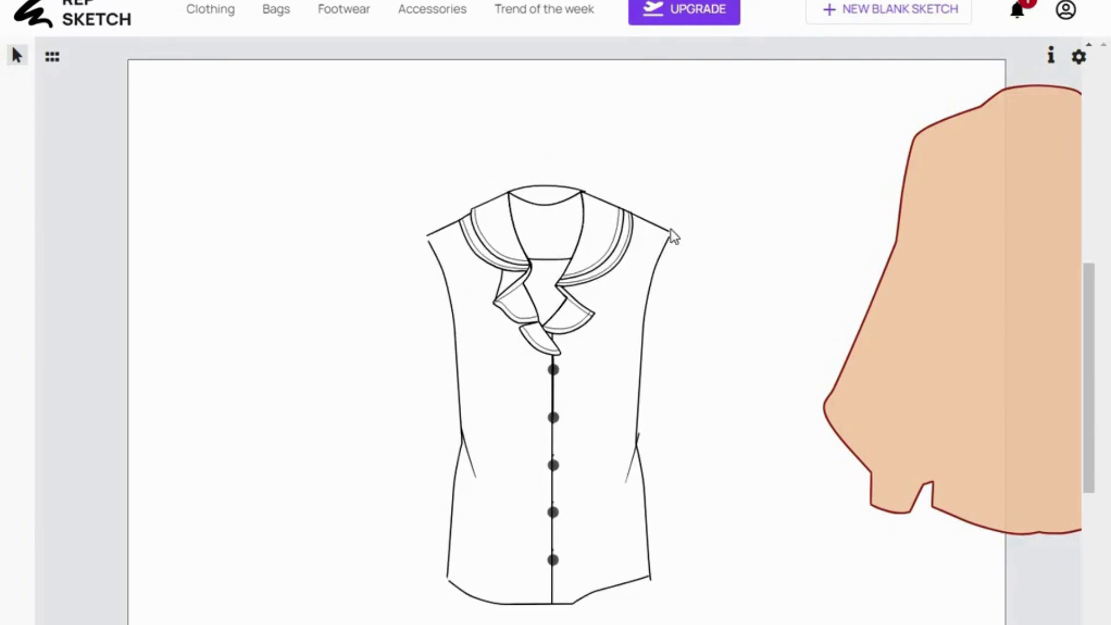
# Find the Double ruffle sleeve among the Sleeves components for tops and insert it on the artboard
pyautogui.click(52, 58)
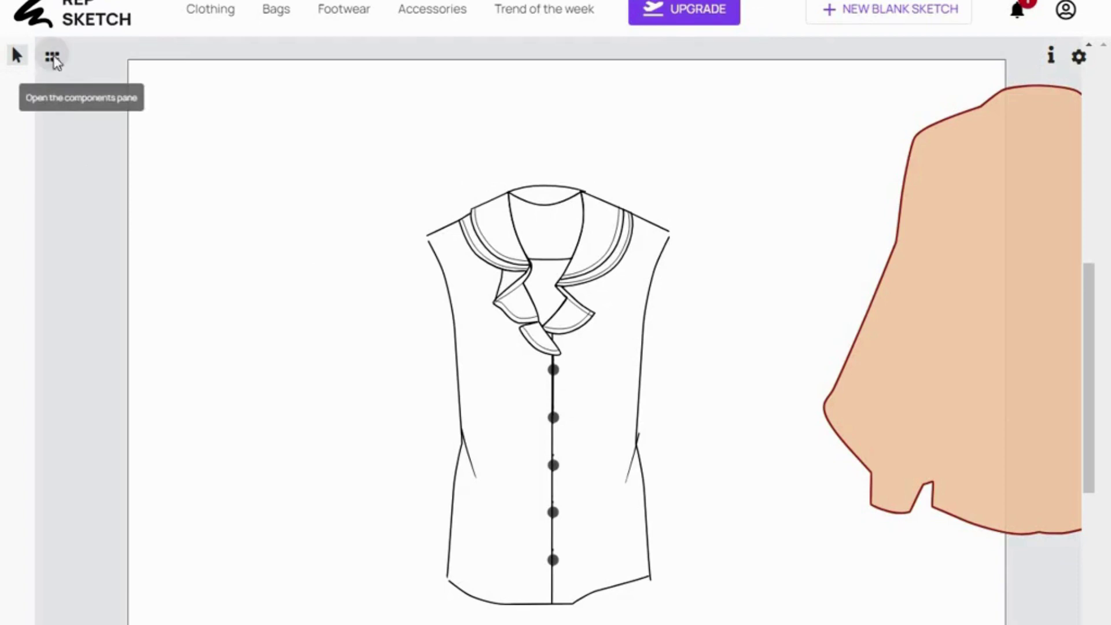
pyautogui.click(54, 60)
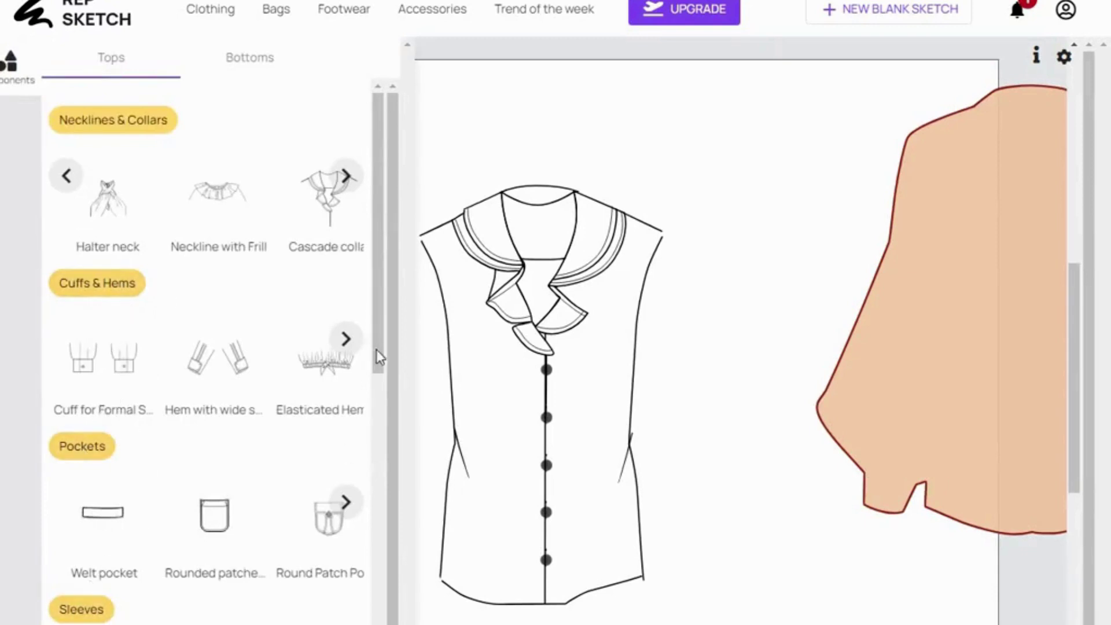
pyautogui.scroll(-2, 379, 430)
pyautogui.scroll(-3, 379, 429)
pyautogui.scroll(1, 381, 428)
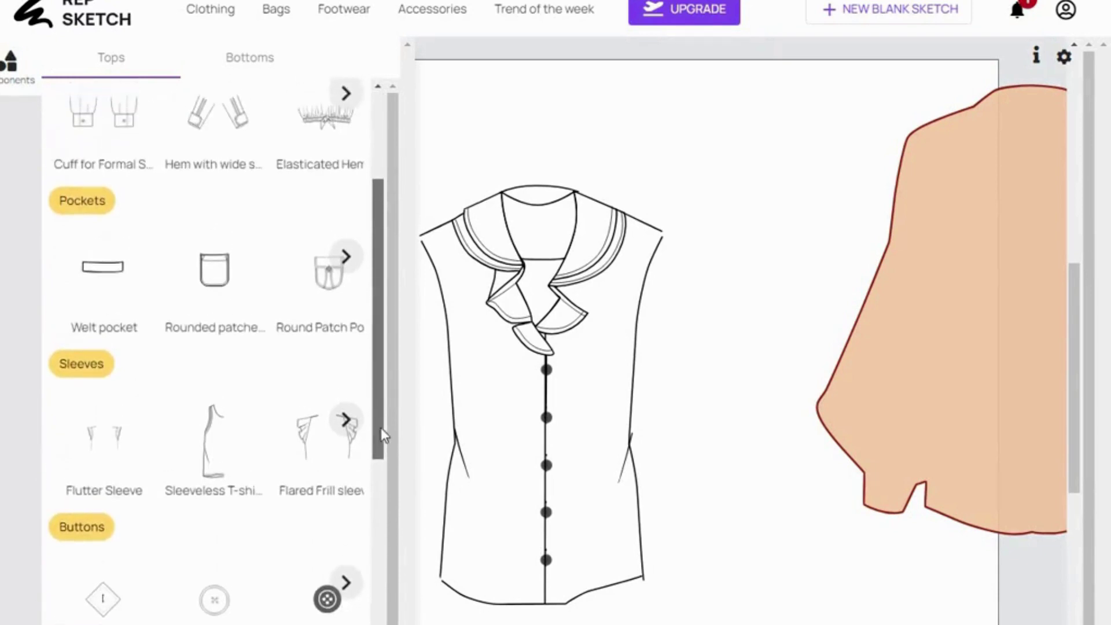
pyautogui.click(346, 419)
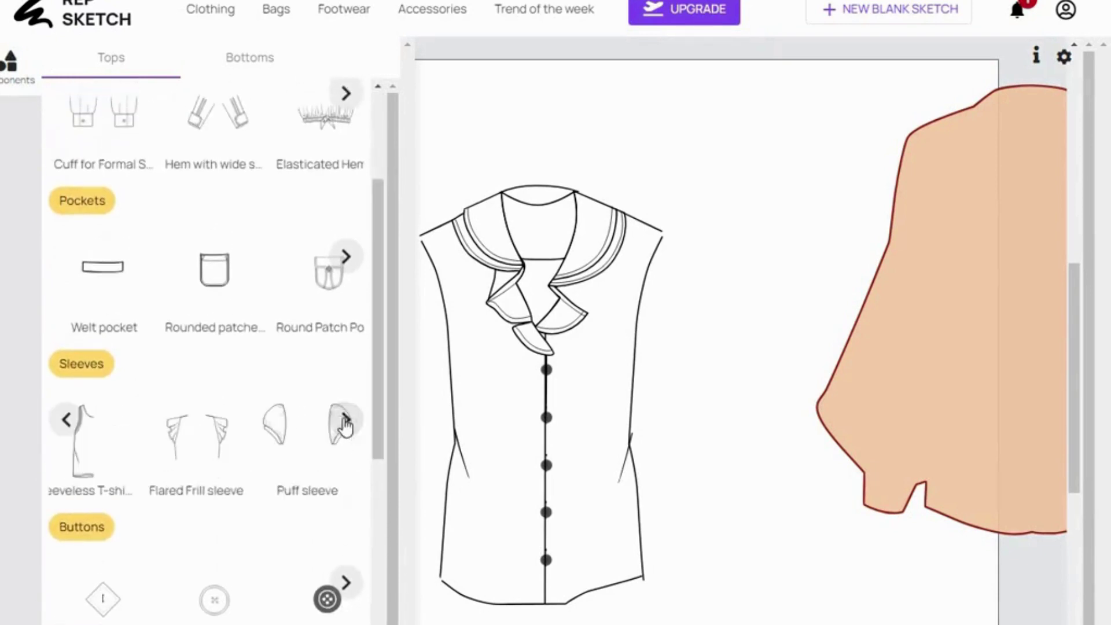
pyautogui.click(346, 419)
pyautogui.click(345, 419)
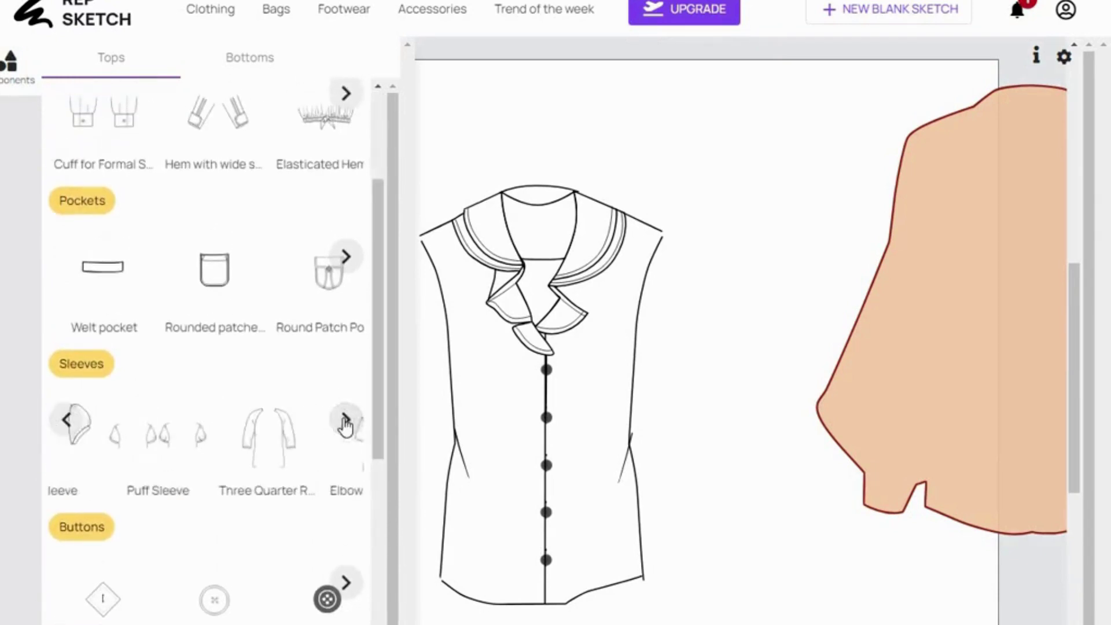
pyautogui.click(346, 419)
pyautogui.click(345, 420)
pyautogui.click(345, 419)
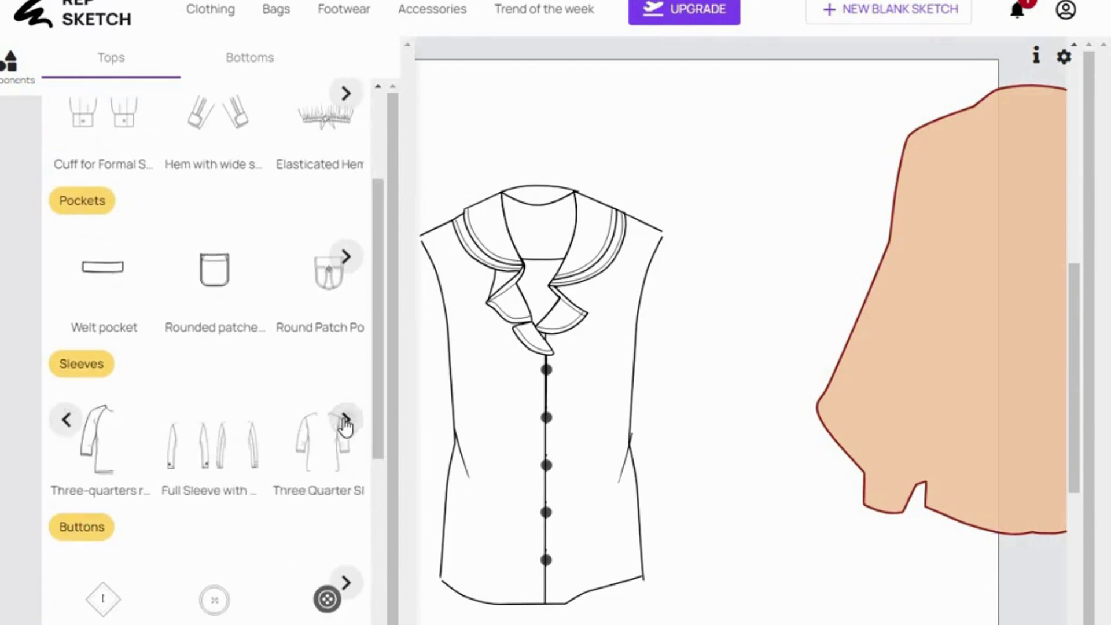
pyautogui.click(346, 419)
pyautogui.click(345, 419)
pyautogui.click(345, 419)
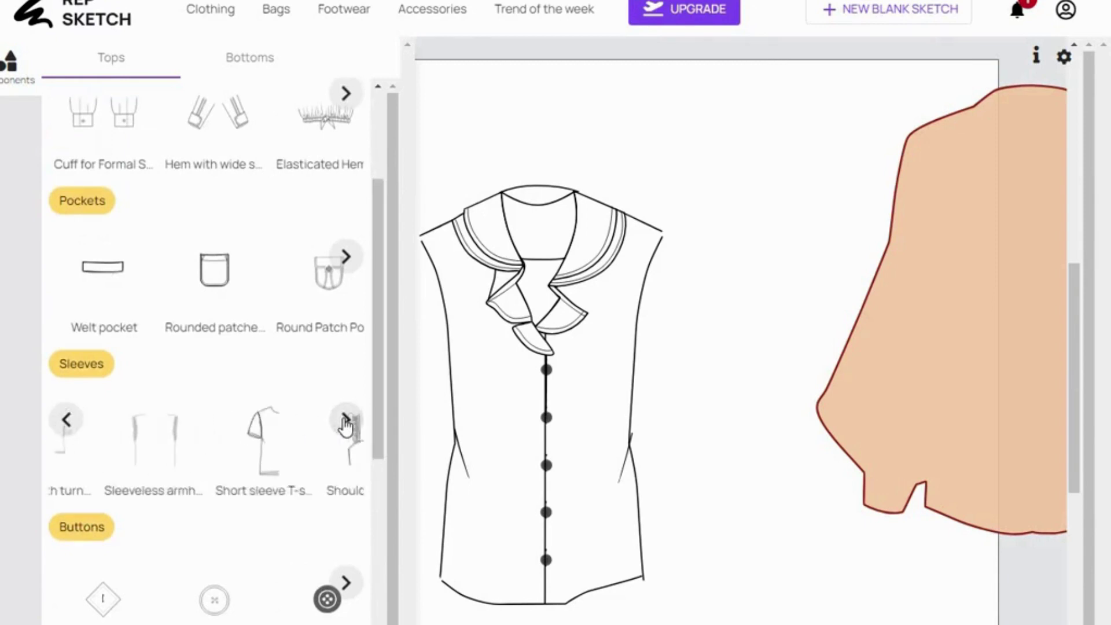
pyautogui.click(345, 420)
pyautogui.click(346, 419)
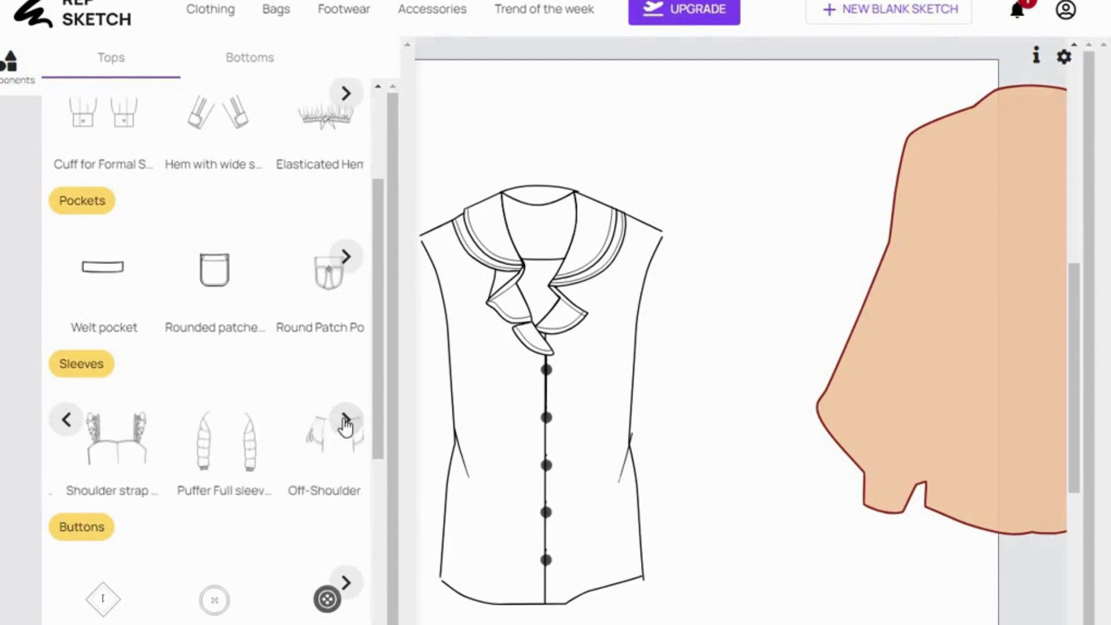
pyautogui.click(346, 419)
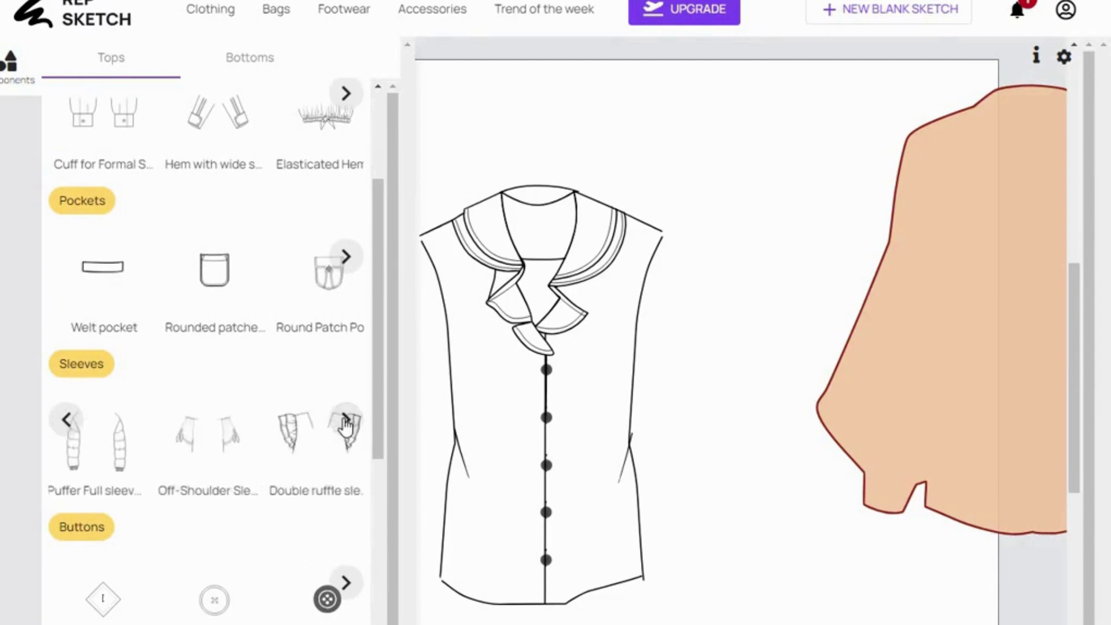
pyautogui.moveTo(320, 445); pyautogui.dragTo(540, 363)
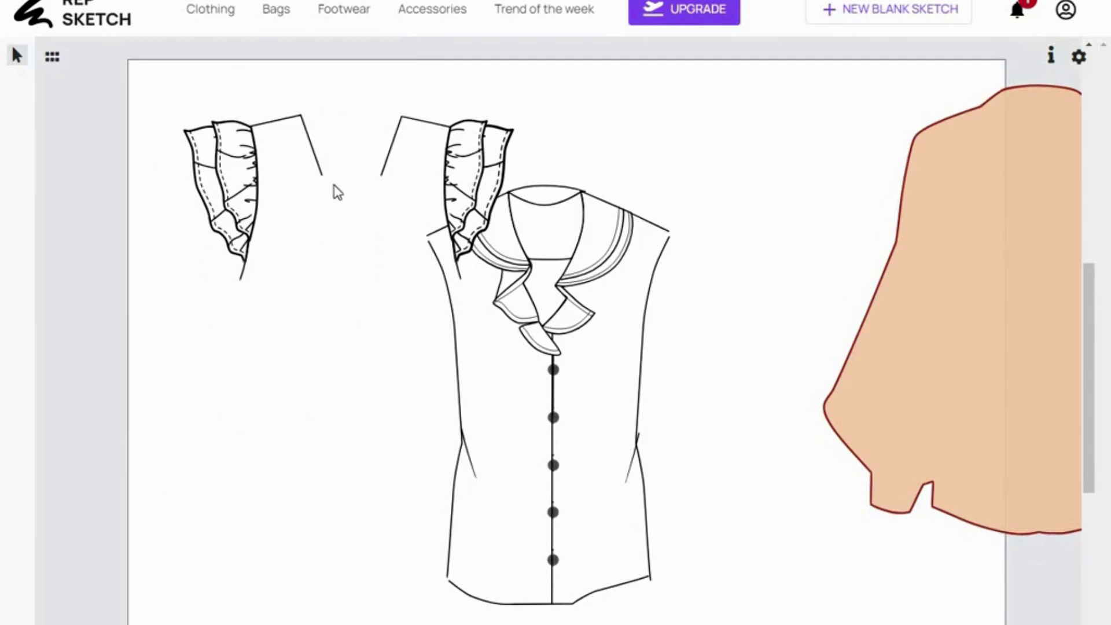
# Ungroup the double ruffle sleeve pair, separate the right-hand sleeve from it and delete that sleeve
pyautogui.click(393, 165)
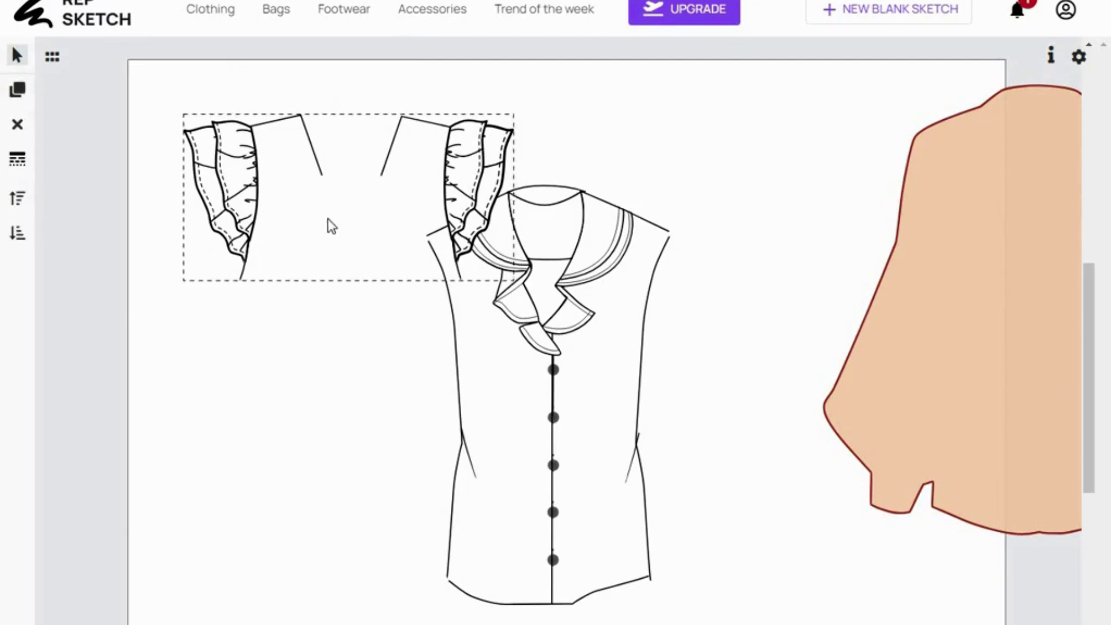
pyautogui.click(693, 141)
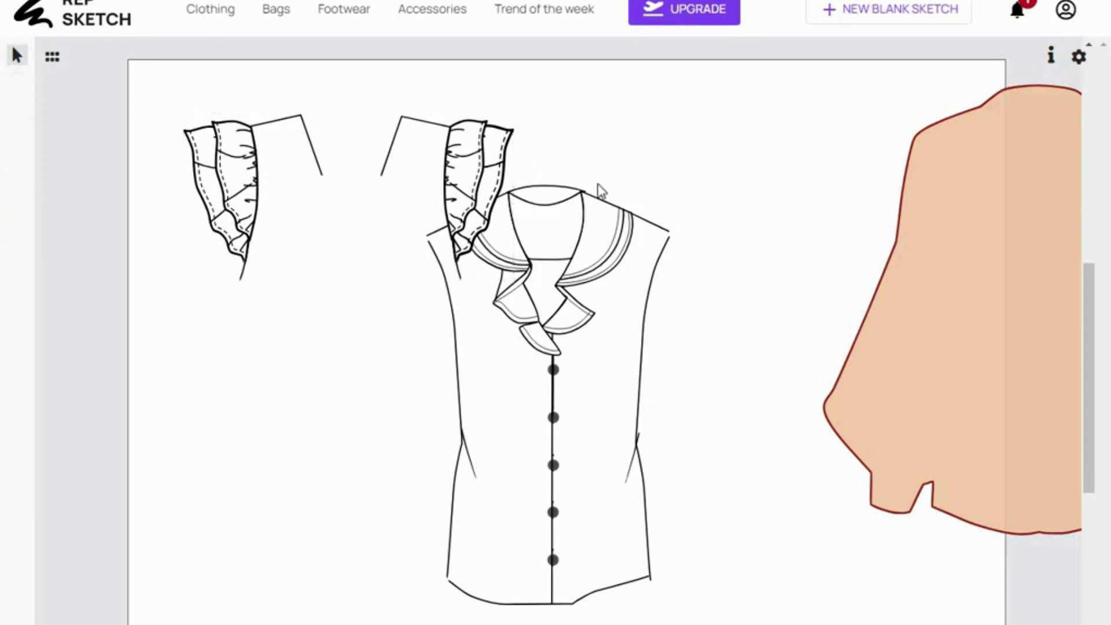
pyautogui.click(436, 185)
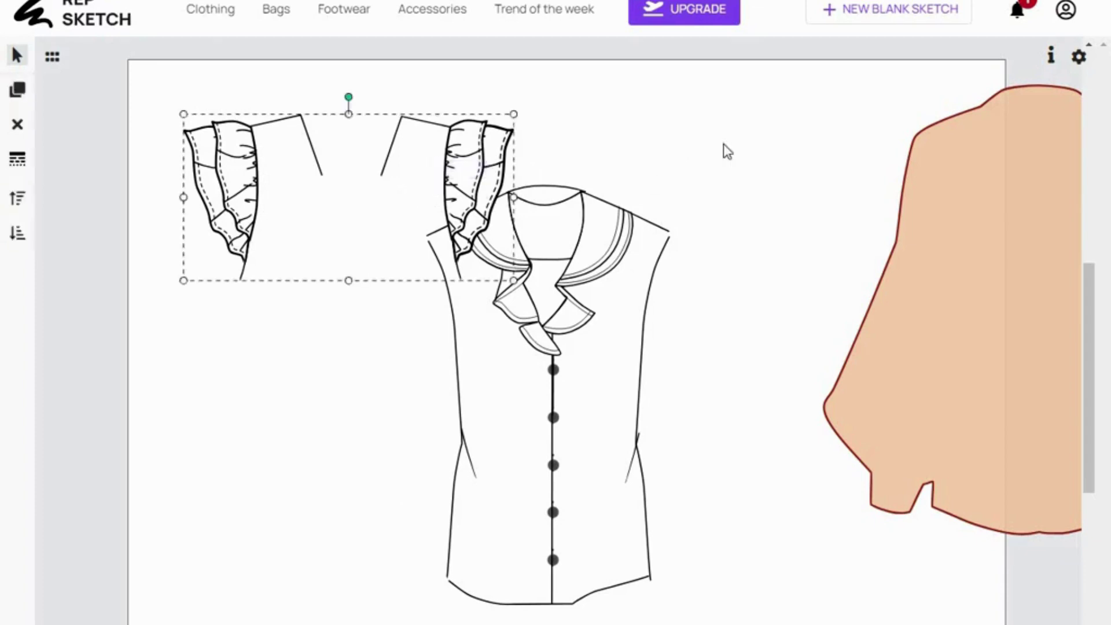
pyautogui.click(780, 123)
pyautogui.moveTo(422, 167); pyautogui.dragTo(524, 148)
pyautogui.moveTo(384, 199); pyautogui.dragTo(331, 214)
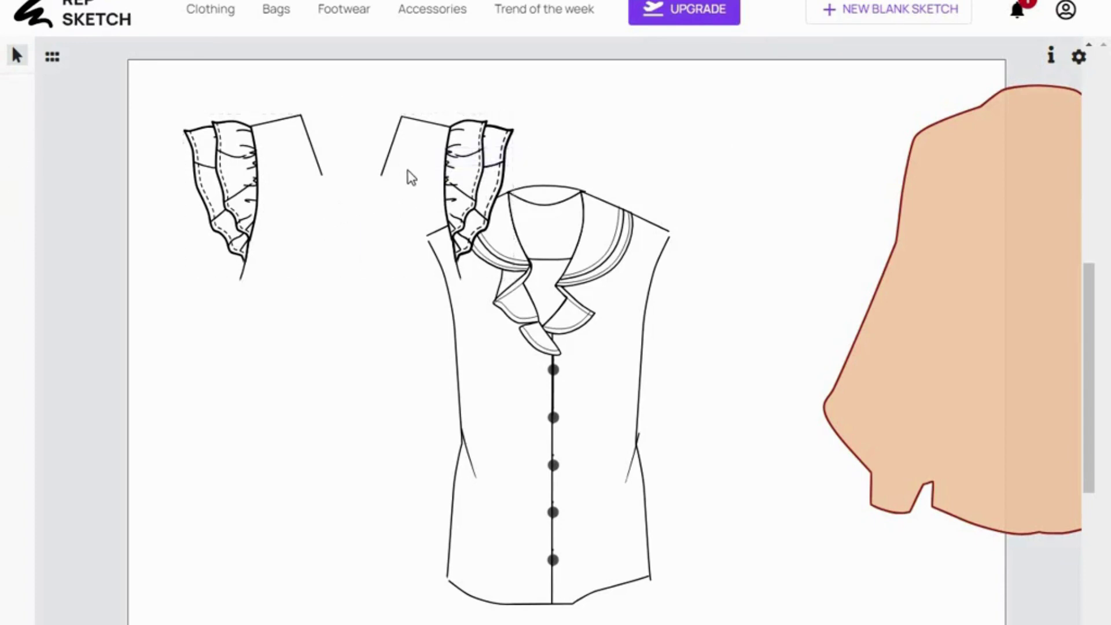
pyautogui.moveTo(408, 169); pyautogui.dragTo(415, 207)
pyautogui.moveTo(483, 195); pyautogui.dragTo(526, 187)
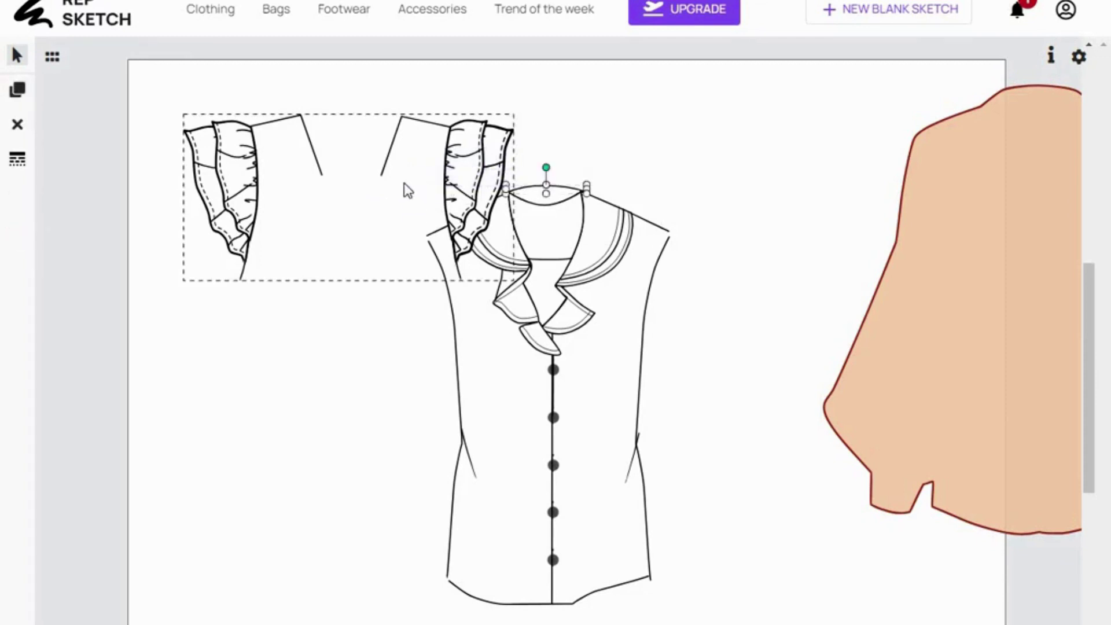
pyautogui.moveTo(404, 176); pyautogui.dragTo(348, 405)
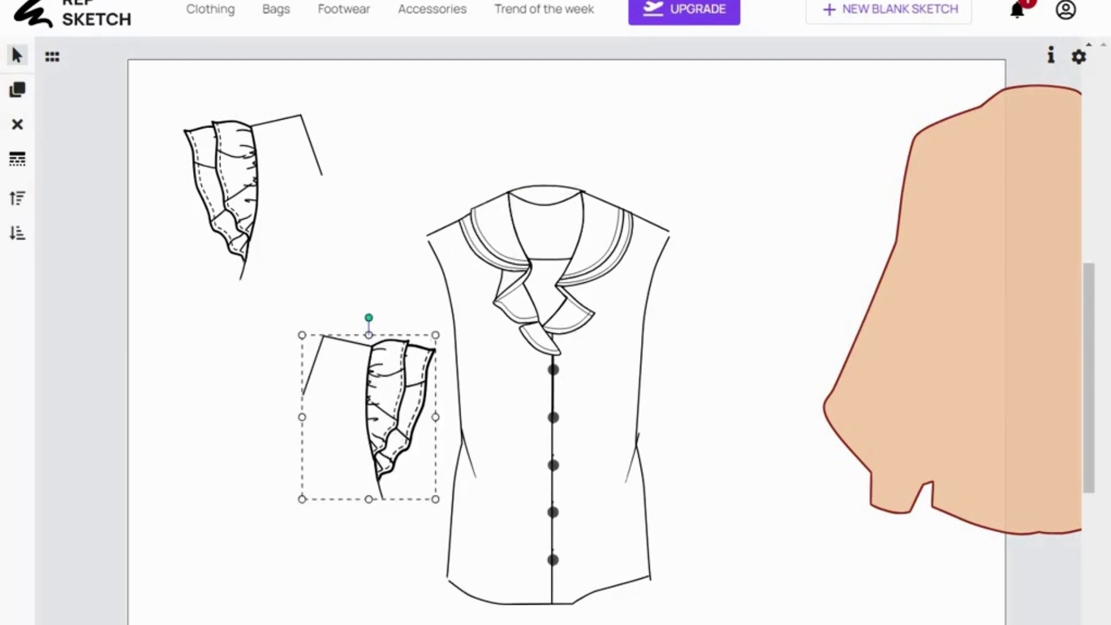
pyautogui.hotkey('ctrl', 'shift', 'g')
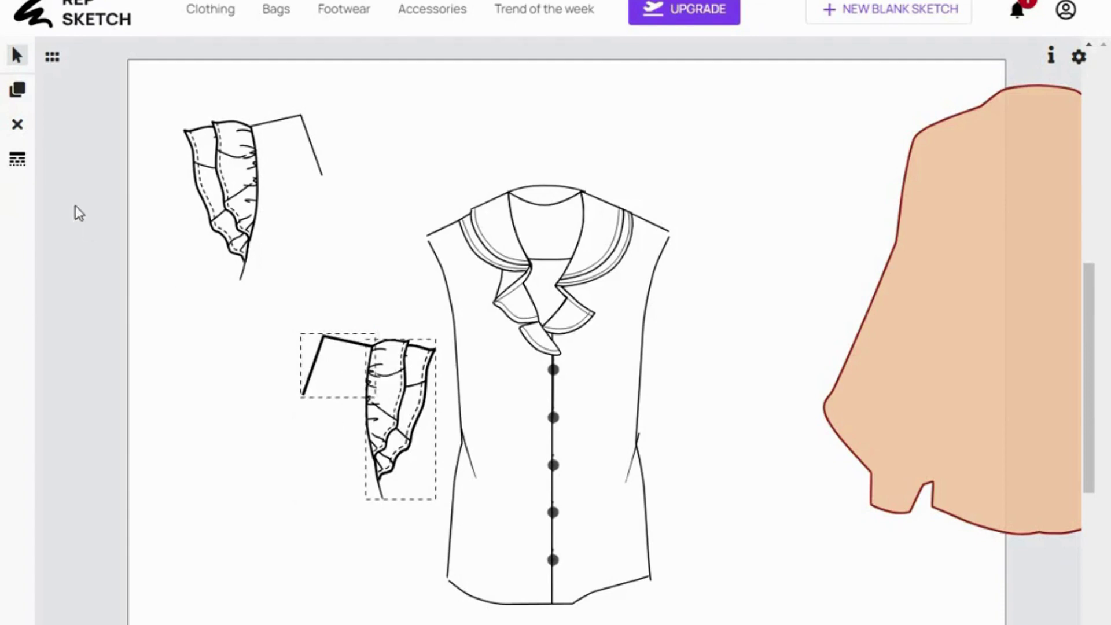
pyautogui.click(17, 125)
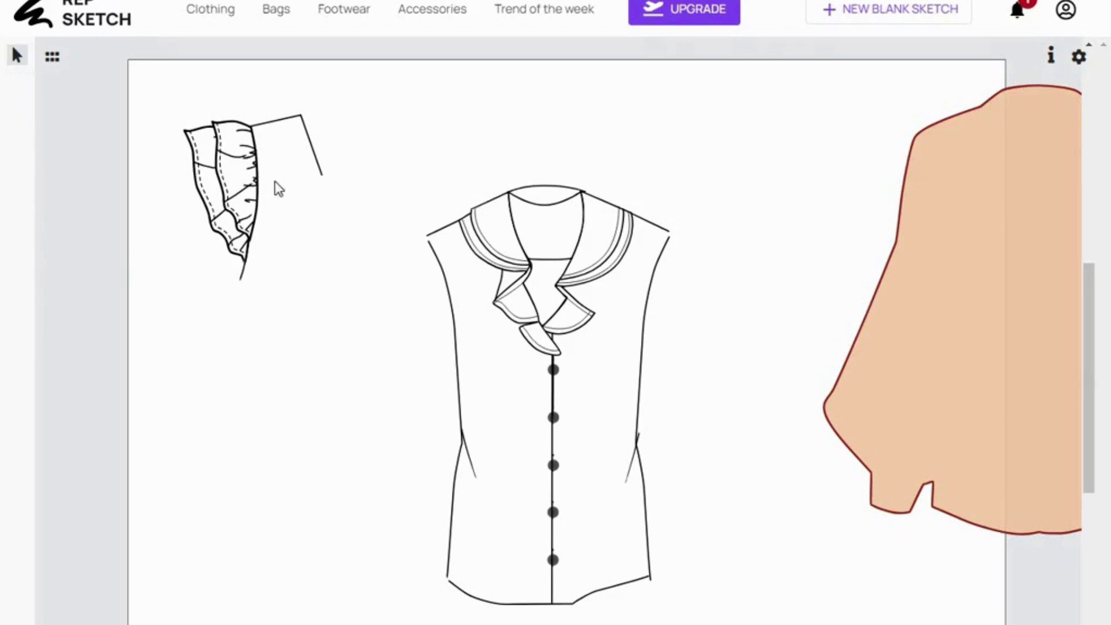
# Ungroup the remaining double ruffle sleeve, pull its shoulder outline away from the ruffle and delete that outline
pyautogui.click(251, 174)
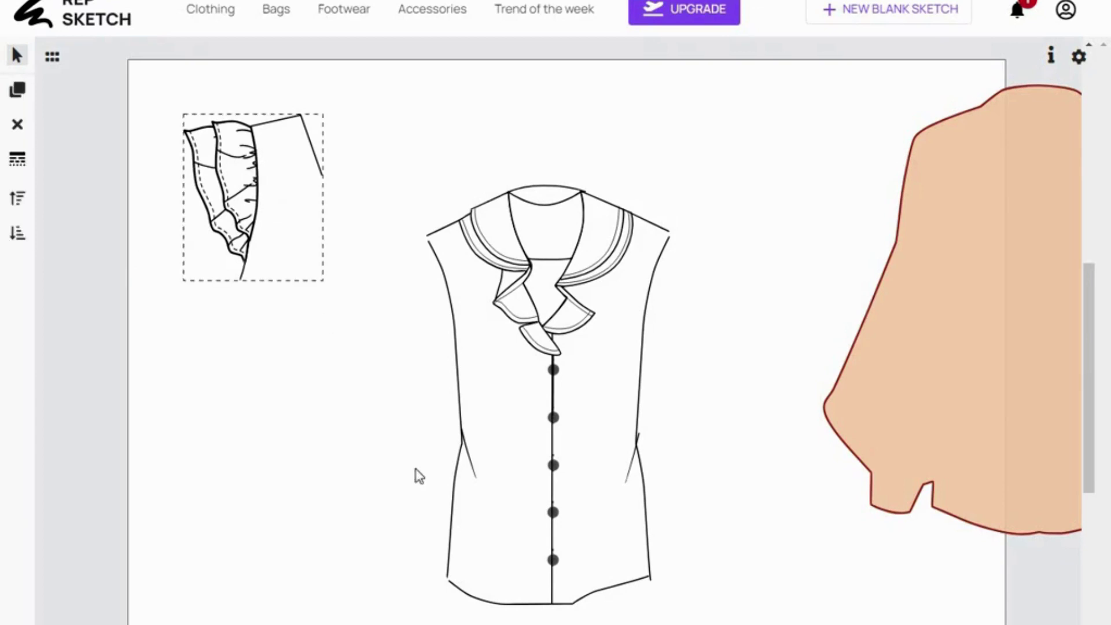
pyautogui.hotkey('ctrl', 'shift', 'g')
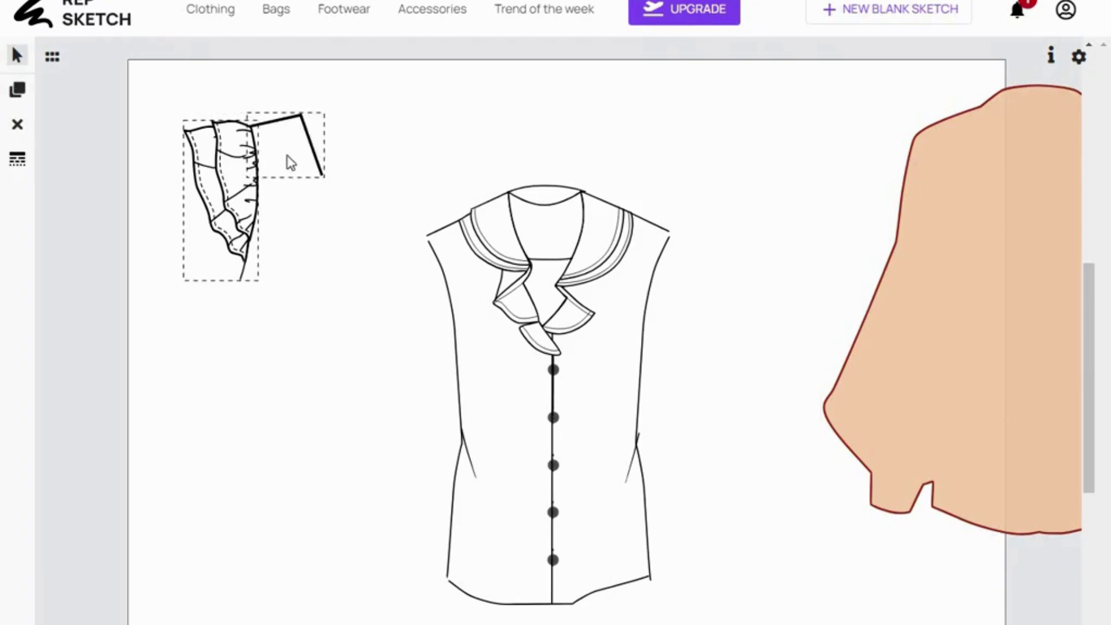
pyautogui.press('Escape')
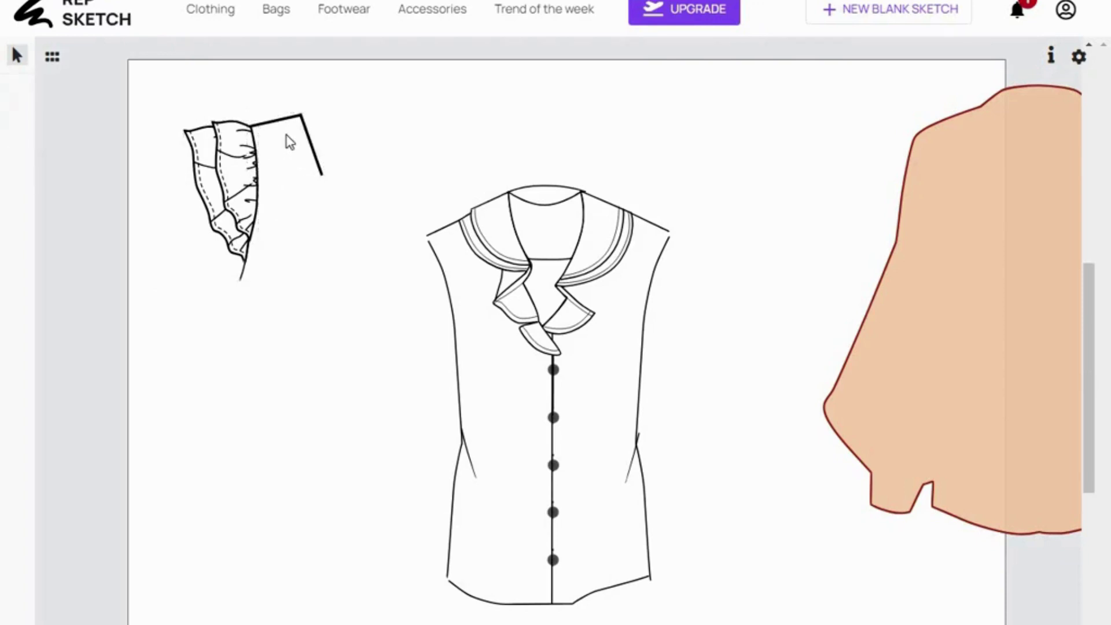
pyautogui.click(287, 136)
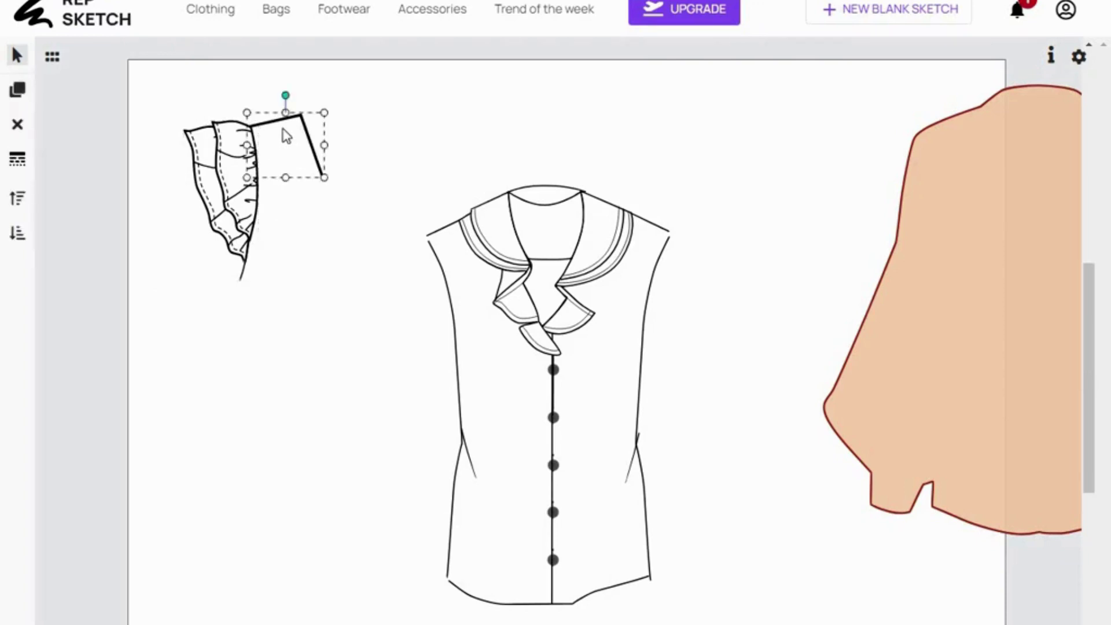
pyautogui.moveTo(286, 137); pyautogui.dragTo(359, 132)
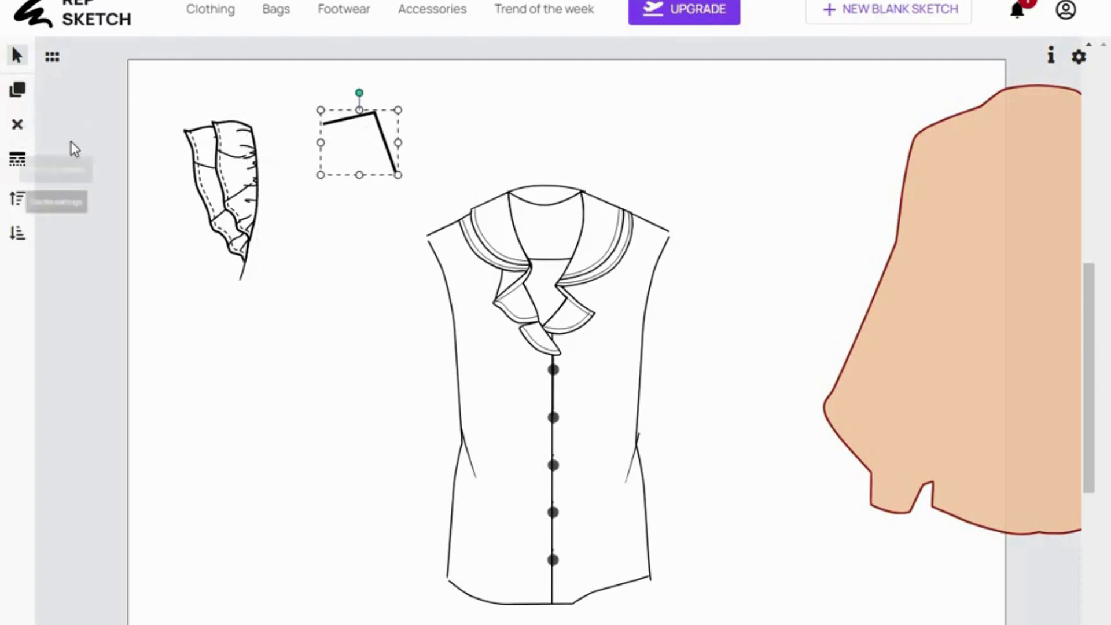
pyautogui.click(18, 126)
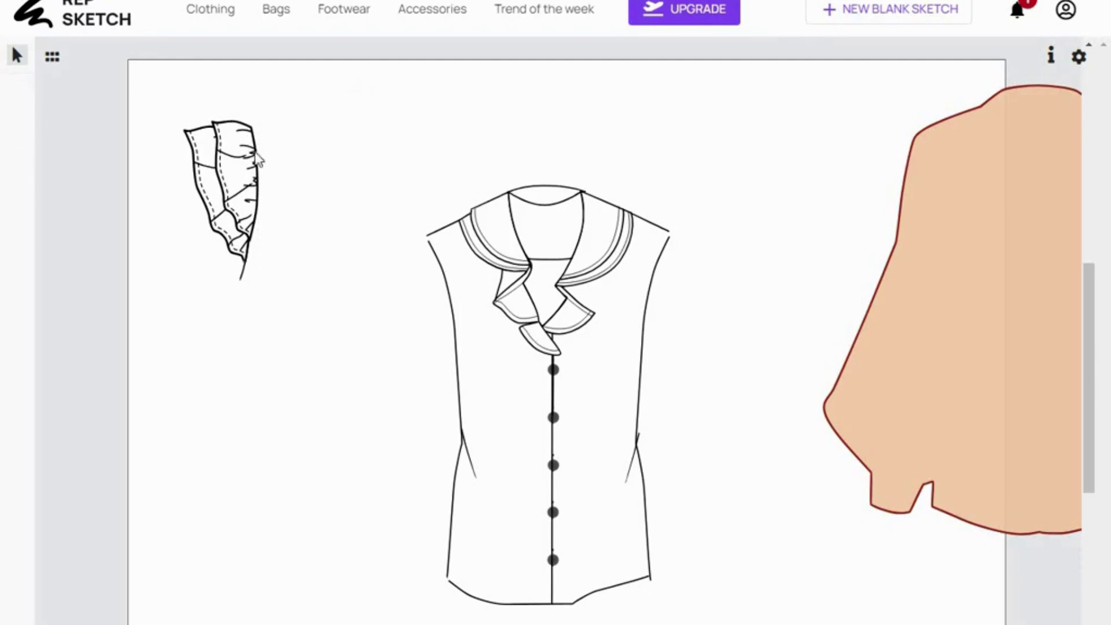
# Duplicate the double ruffle sleeve and move the copy to the blouse's armhole
pyautogui.click(243, 194)
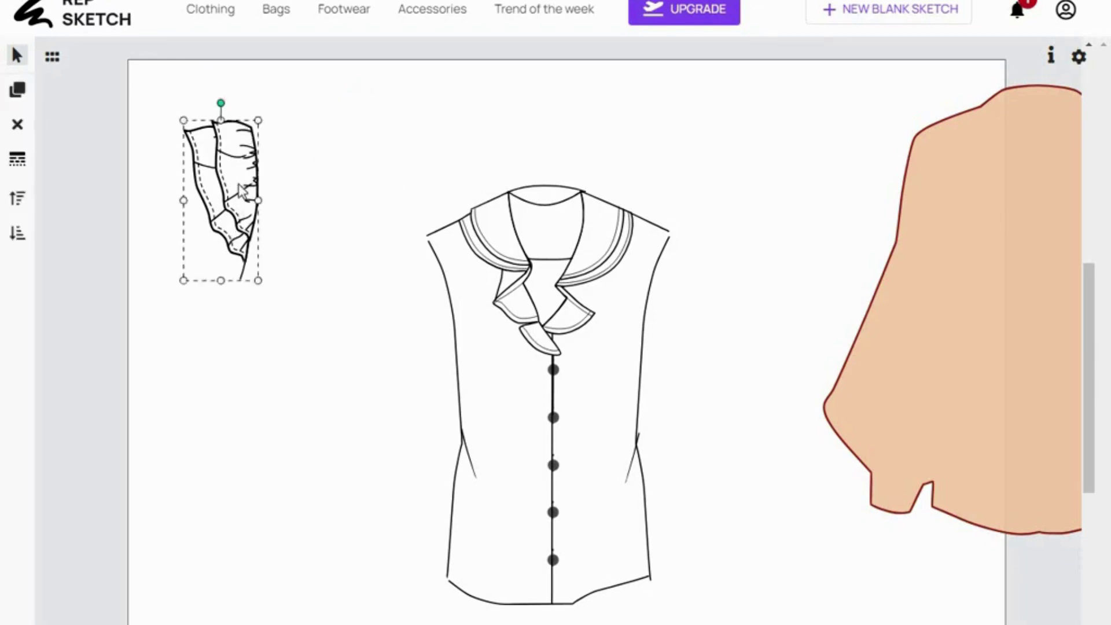
pyautogui.click(17, 93)
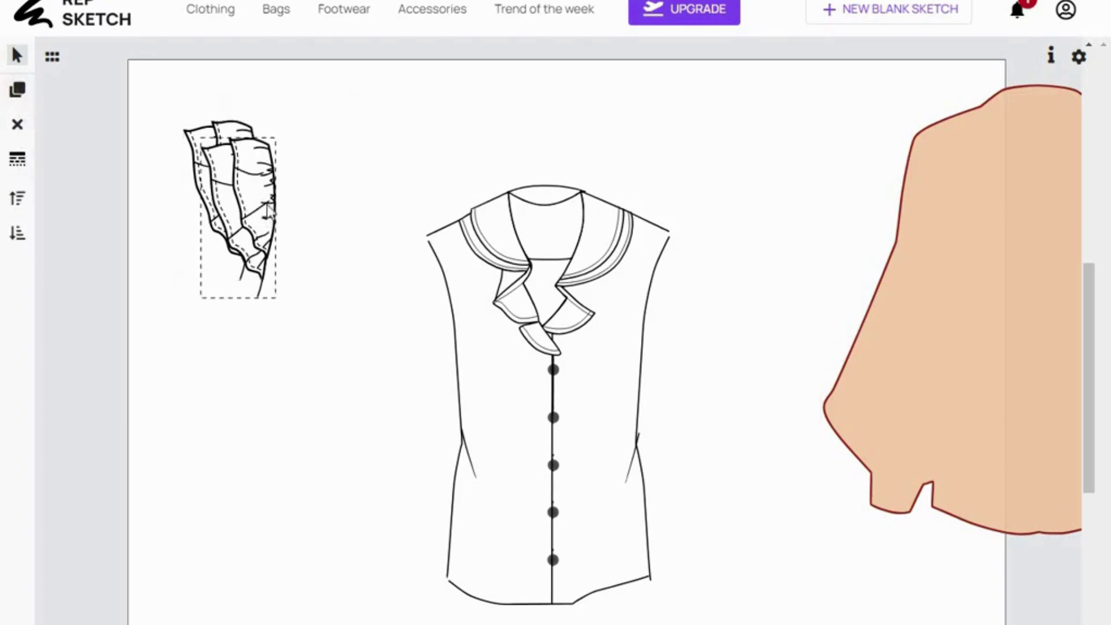
pyautogui.moveTo(254, 213)
pyautogui.mouseDown()
pyautogui.moveTo(294, 212)
pyautogui.moveTo(411, 279)
pyautogui.mouseUp()
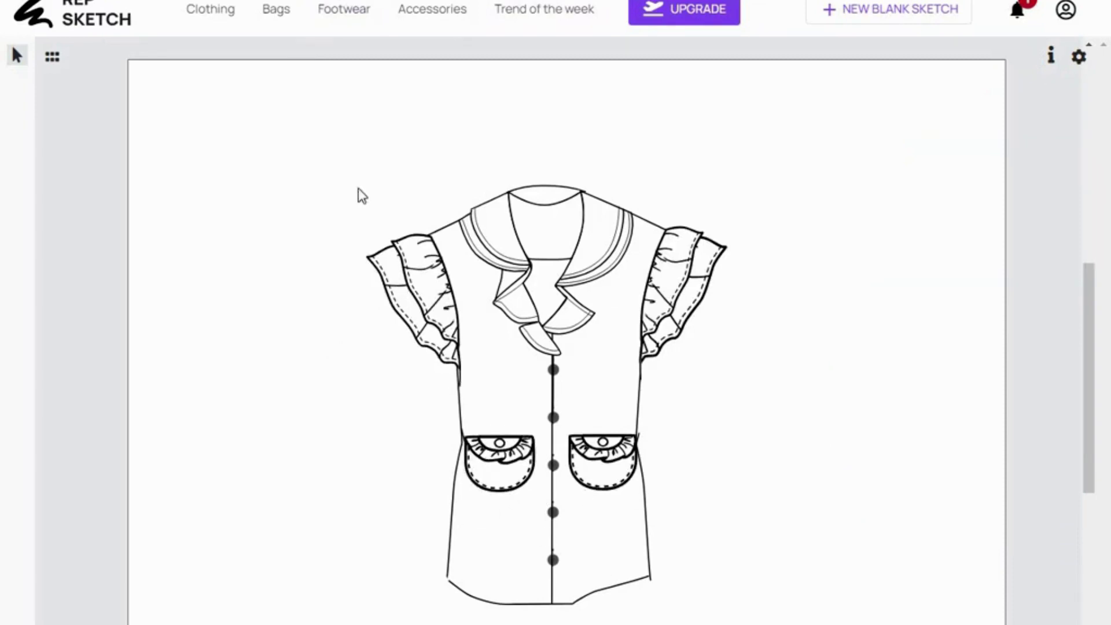
# Group all parts of the finished blouse, including sleeves, collar and pockets, and reposition the group higher on the artboard
pyautogui.moveTo(359, 188); pyautogui.dragTo(775, 624)
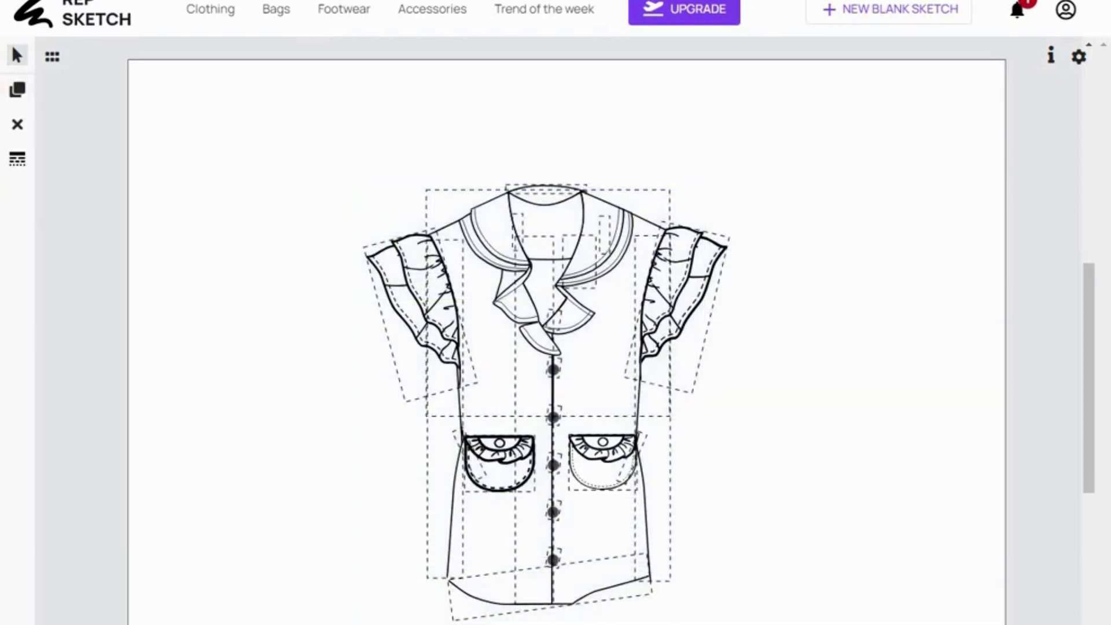
pyautogui.hotkey('ctrl', 'g')
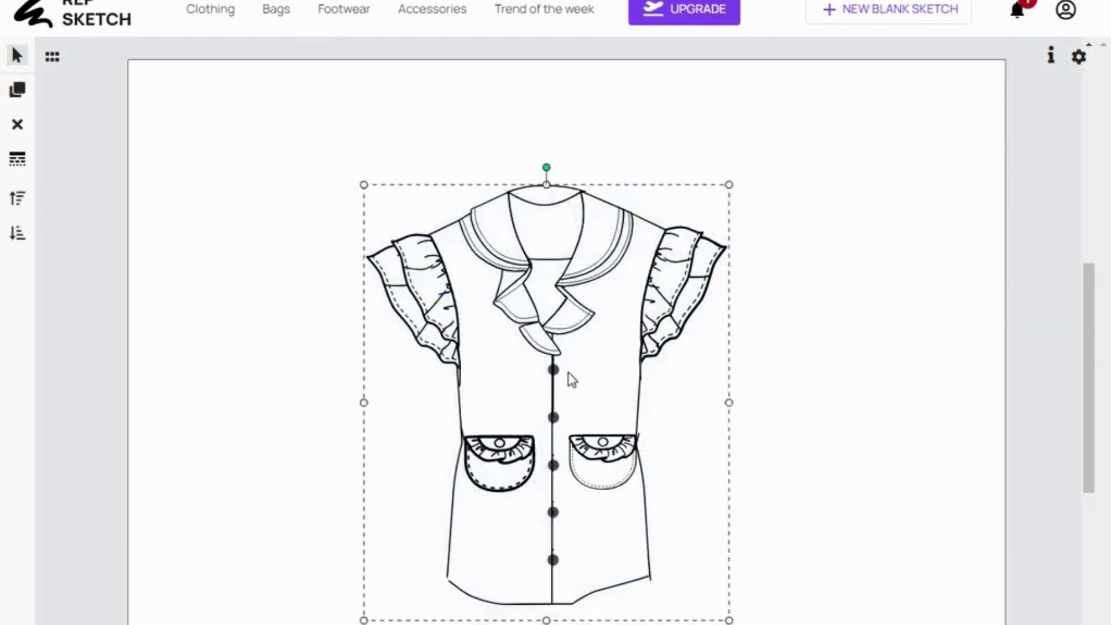
pyautogui.moveTo(586, 374); pyautogui.dragTo(605, 305)
pyautogui.click(814, 328)
pyautogui.click(607, 318)
pyautogui.moveTo(680, 195); pyautogui.dragTo(697, 204)
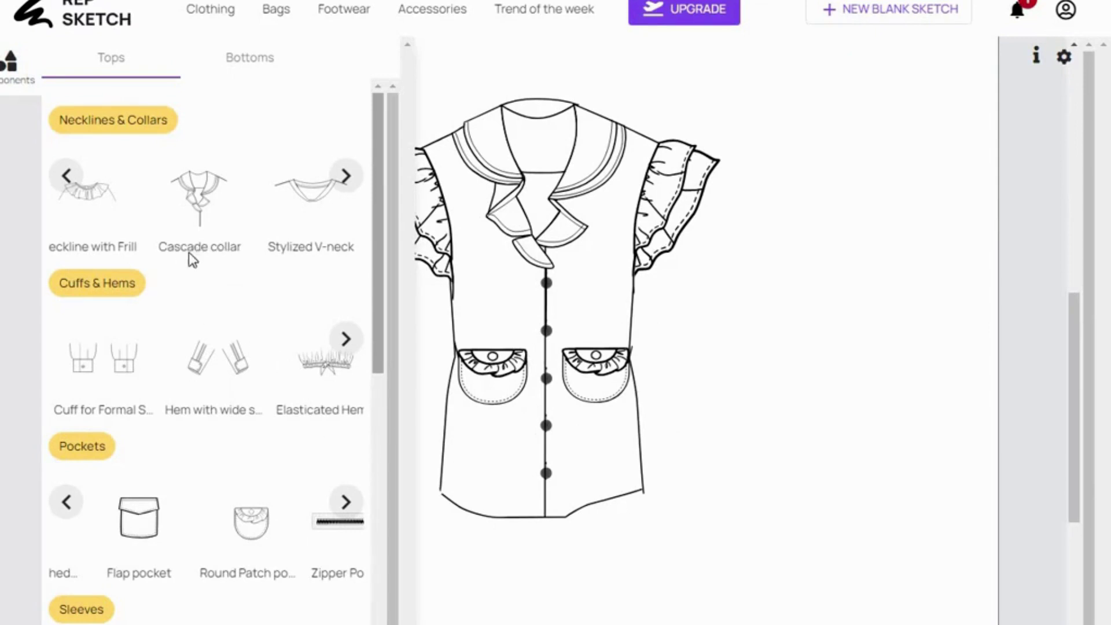
pyautogui.scroll(-3, 305, 394)
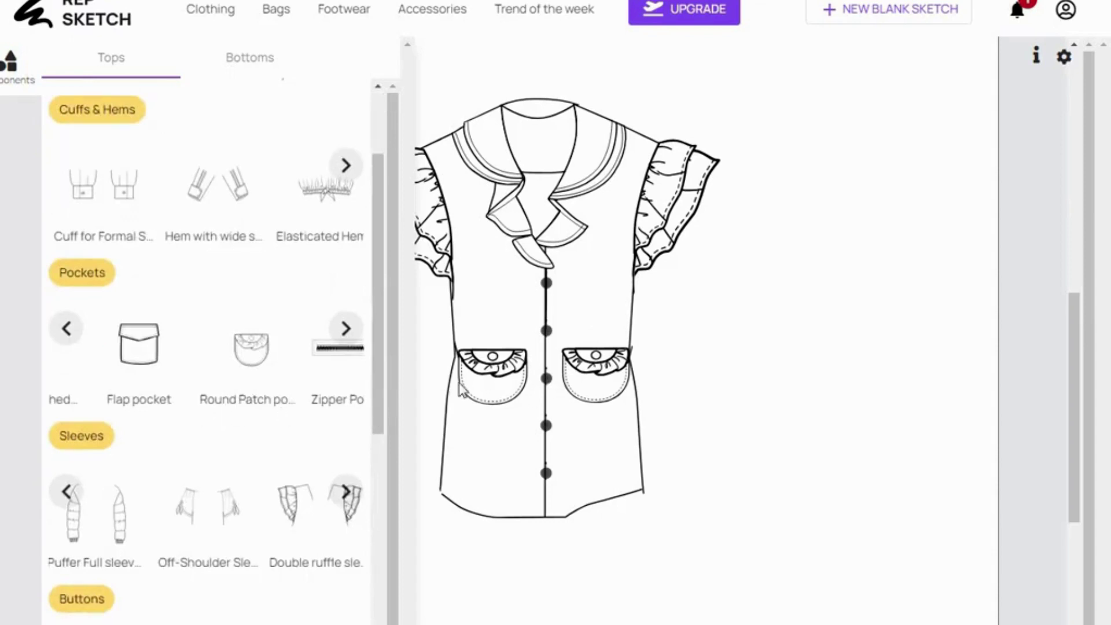
pyautogui.scroll(-3, 278, 481)
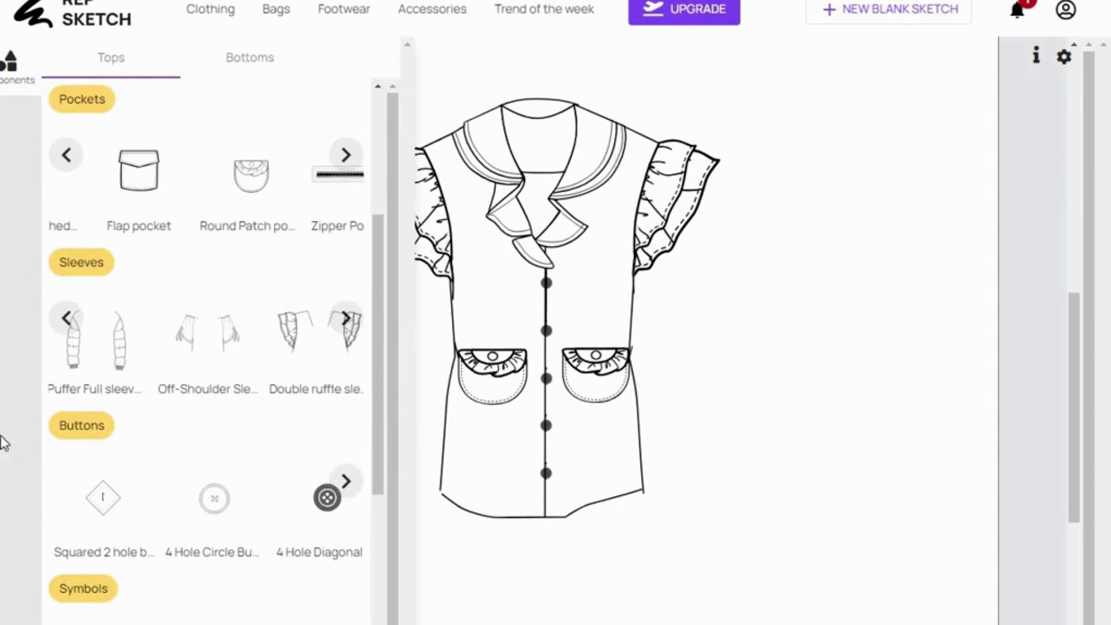
pyautogui.click(553, 395)
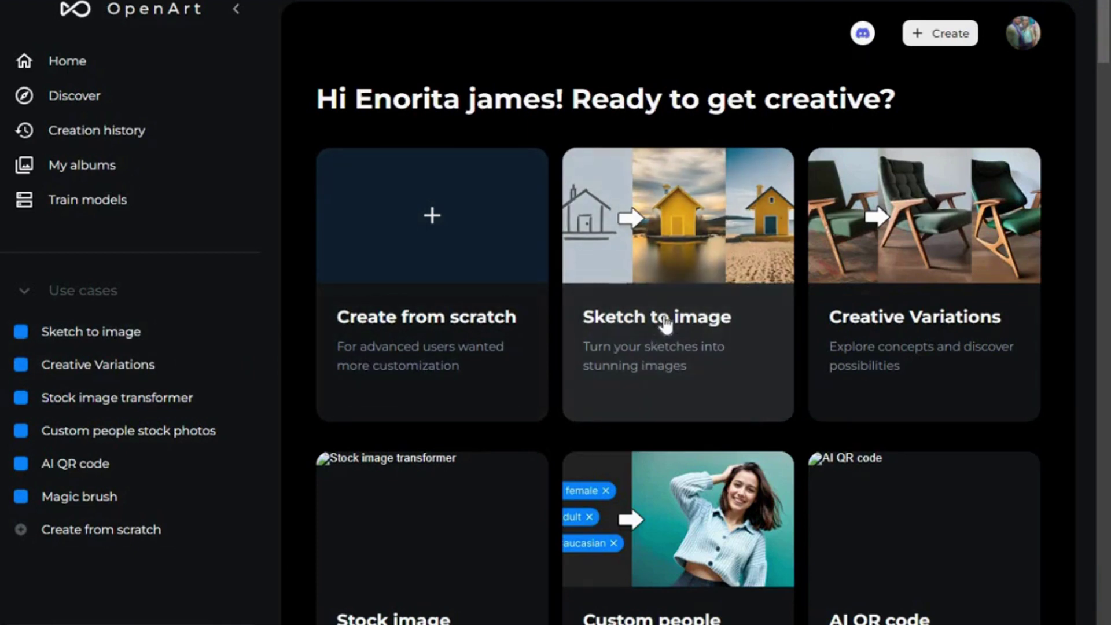
# Switch to OpenArt and open its Sketch to image use case
pyautogui.click(615, 402)
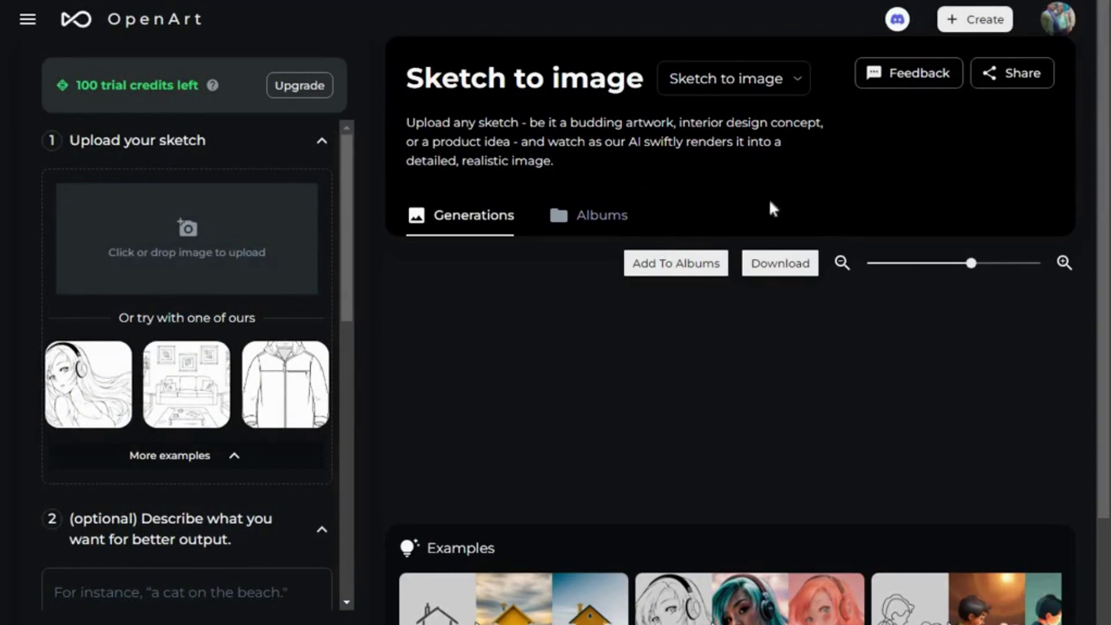
pyautogui.scroll(-5, 863, 199)
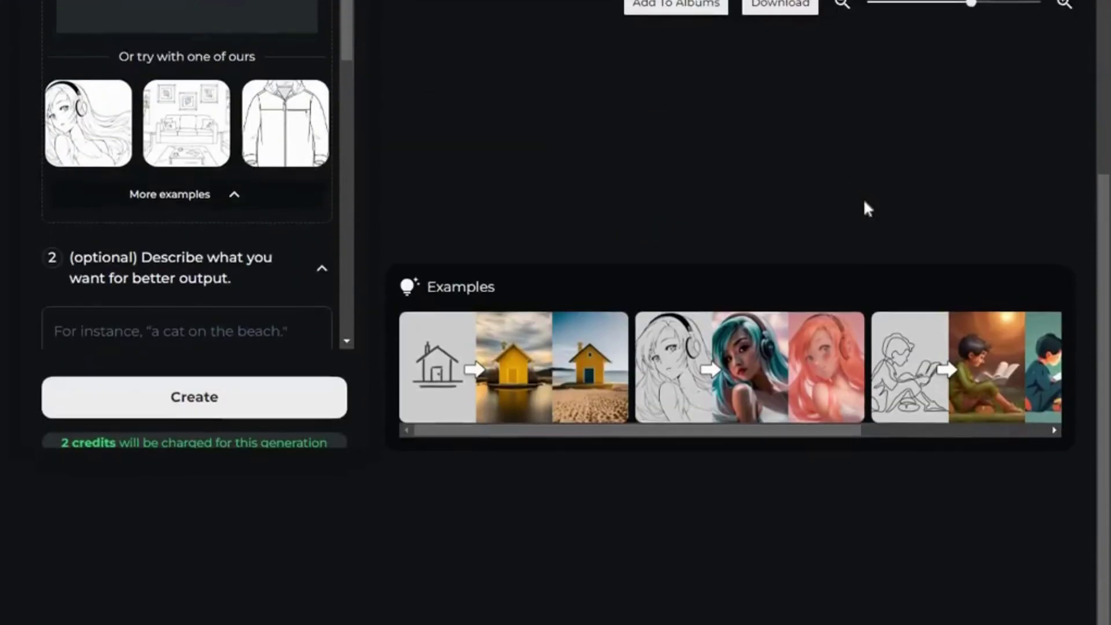
pyautogui.scroll(5, 867, 208)
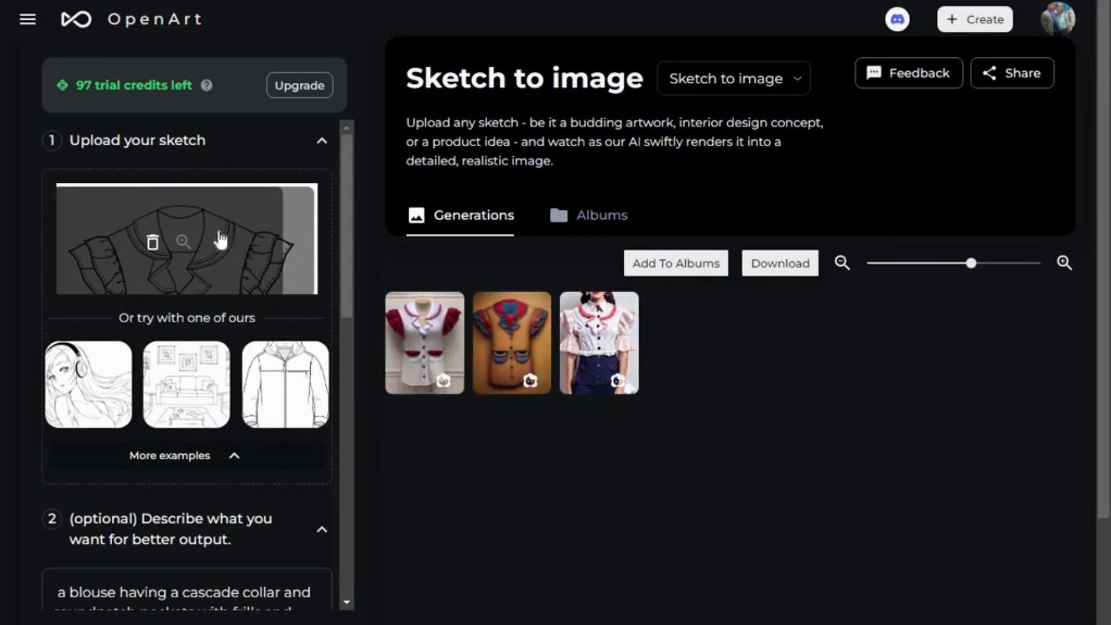
# Review the blouse description and the creativity, style, color theme and number of images settings for the uploaded sketch
pyautogui.scroll(-2, 274, 251)
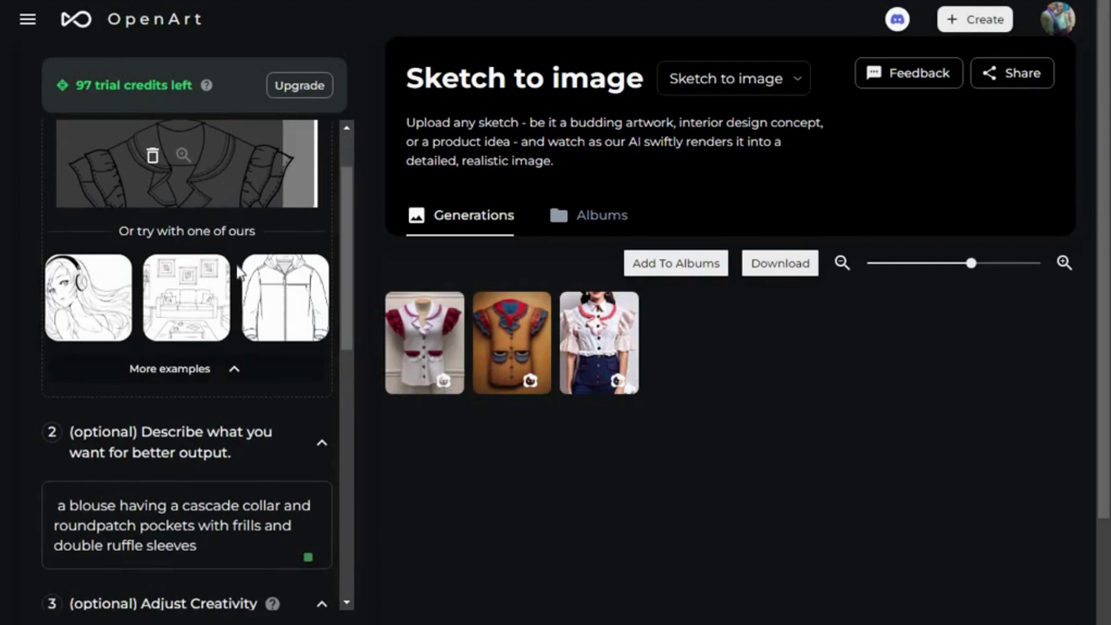
pyautogui.scroll(-3, 239, 273)
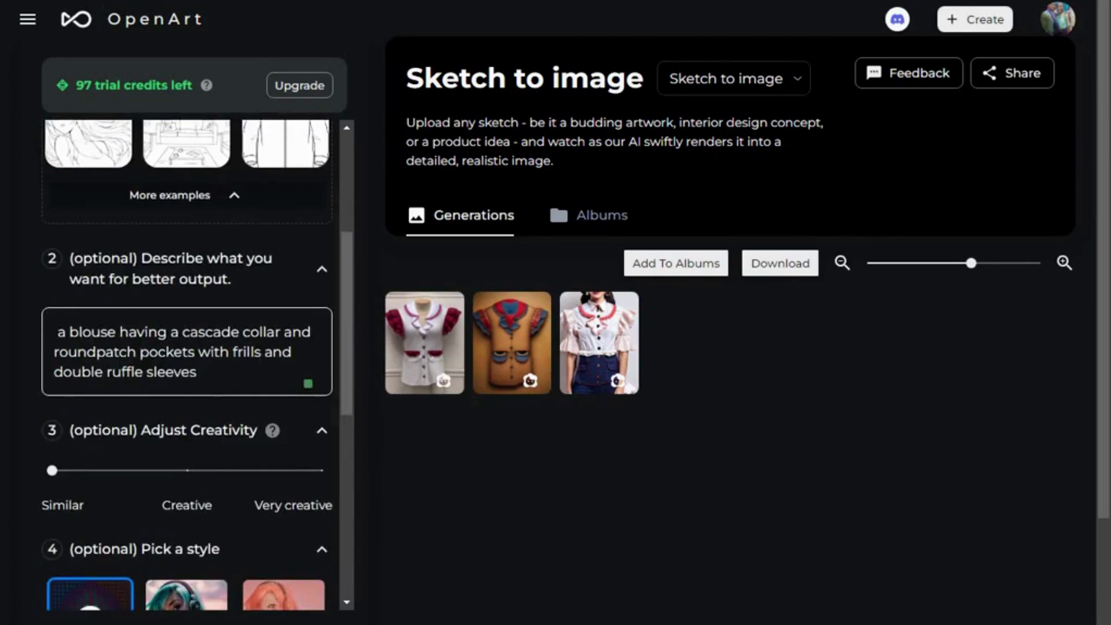
pyautogui.scroll(-3, 237, 375)
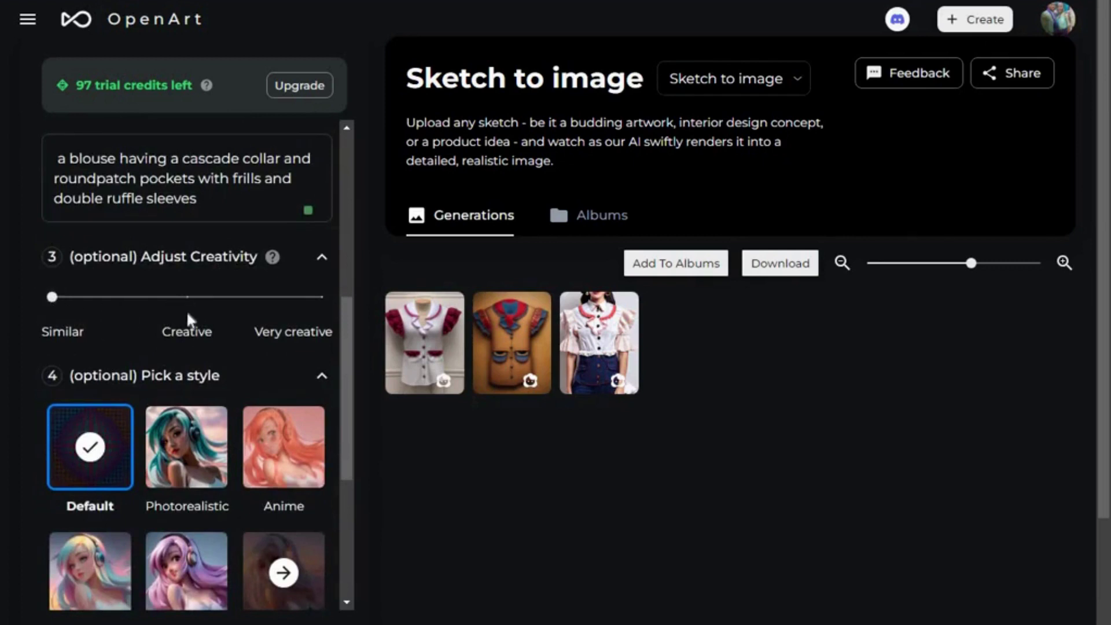
pyautogui.scroll(-3, 214, 382)
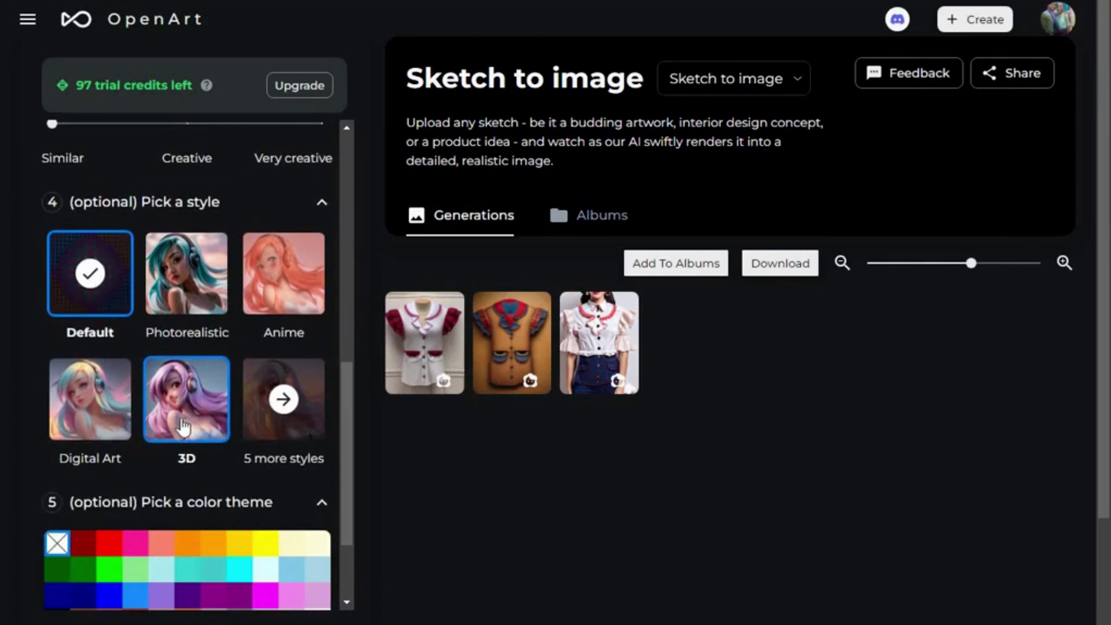
pyautogui.scroll(-2, 180, 427)
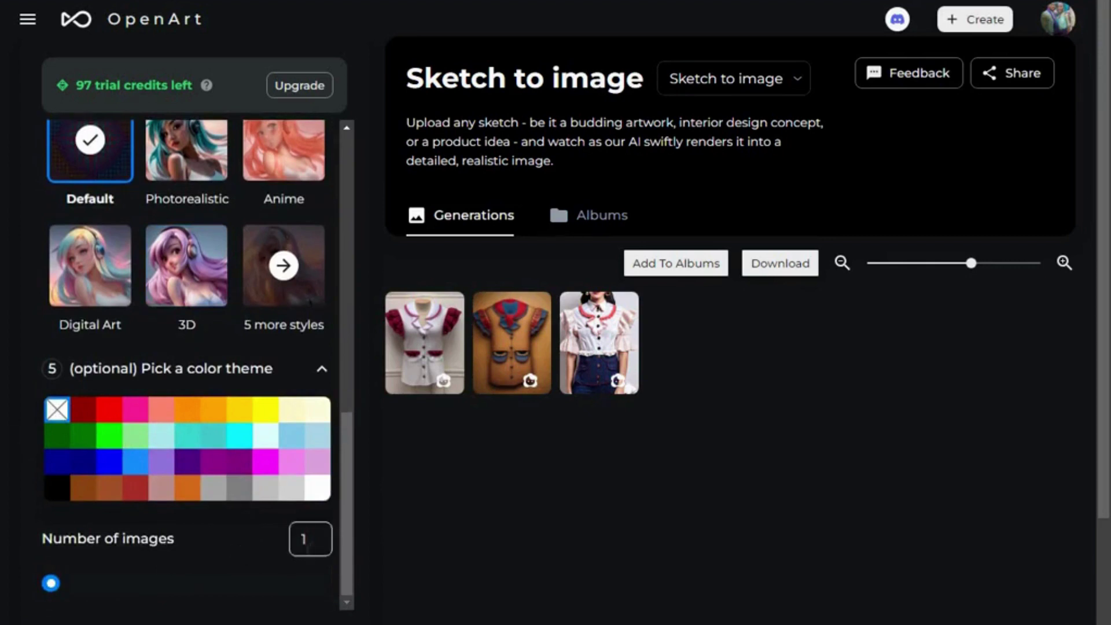
pyautogui.click(295, 538)
pyautogui.click(305, 539)
pyautogui.scroll(8, 349, 421)
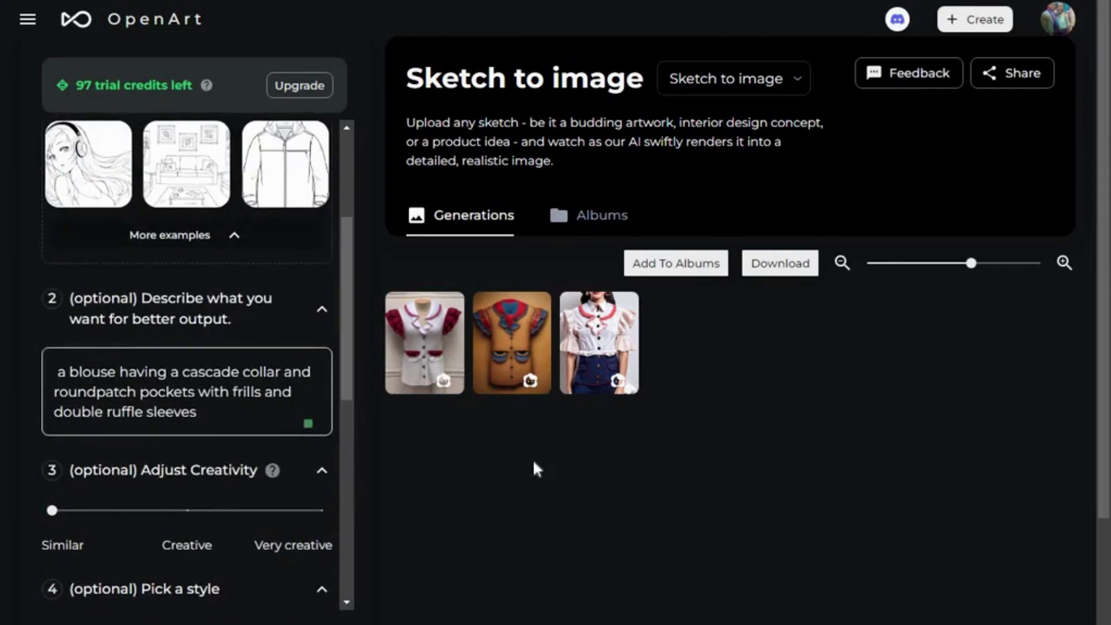
# Examine the generated image of the blouse on a model, and compare it with the uploaded sketch and generation settings
pyautogui.click(612, 360)
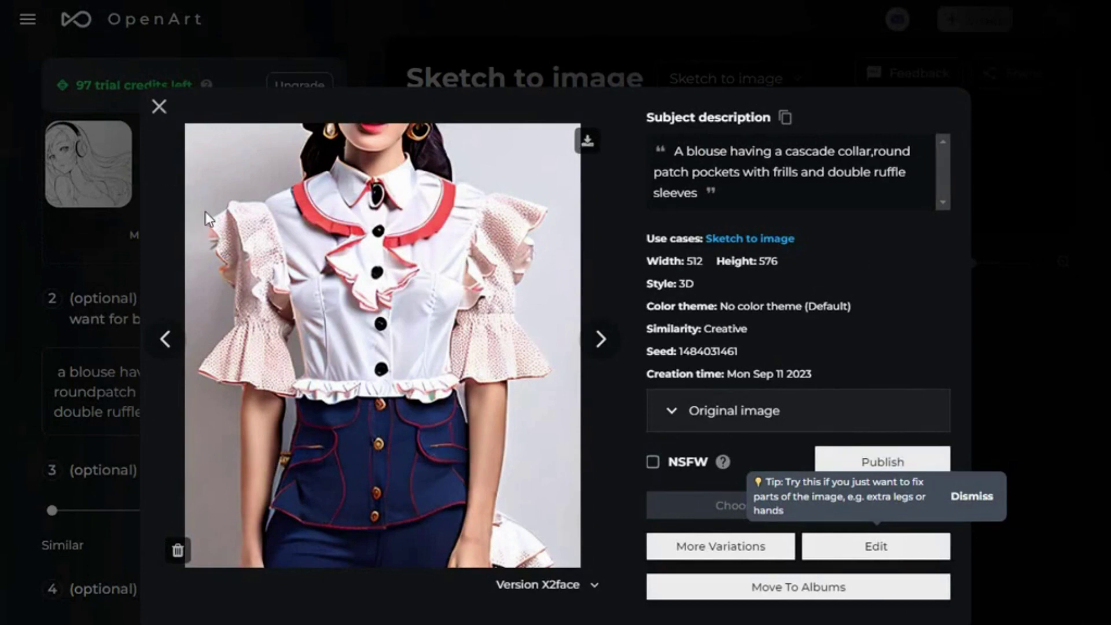
pyautogui.press('Escape')
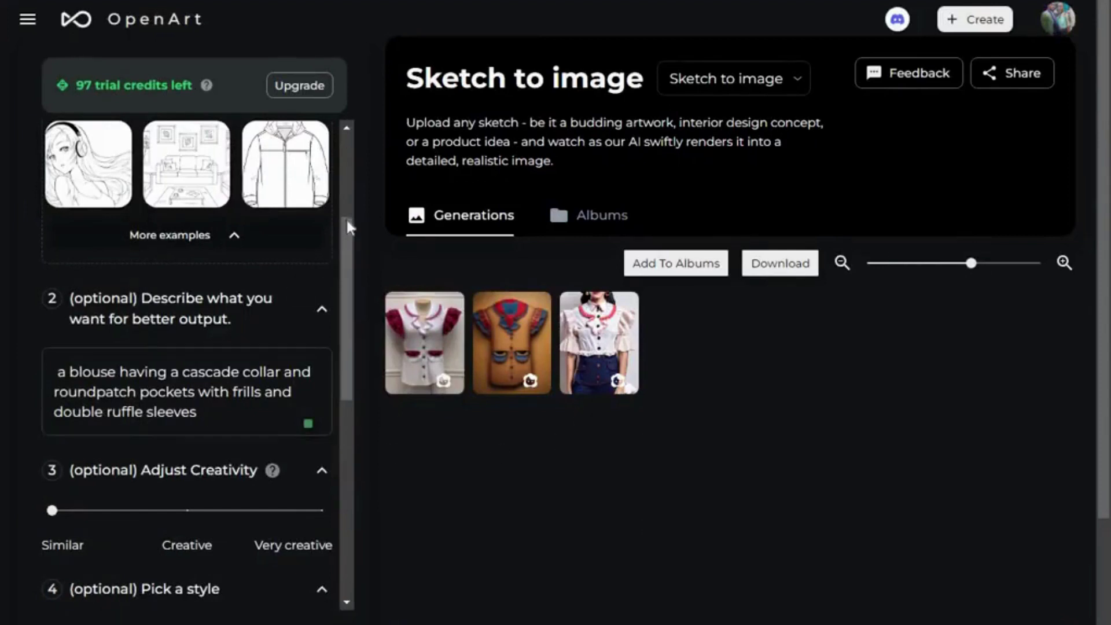
pyautogui.scroll(4, 339, 249)
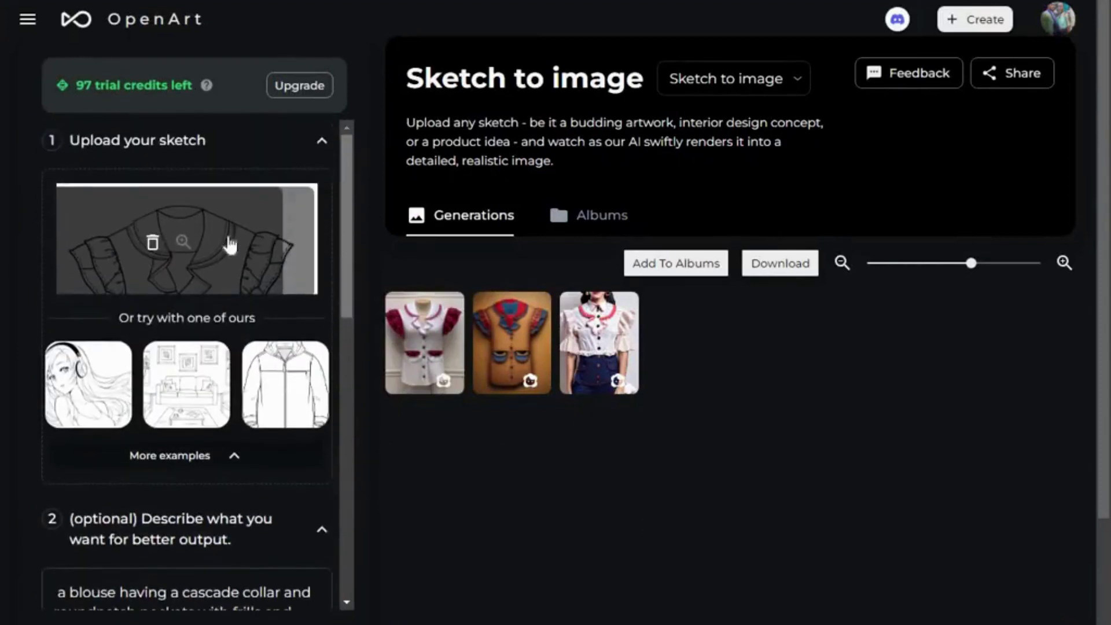
pyautogui.scroll(-6, 353, 249)
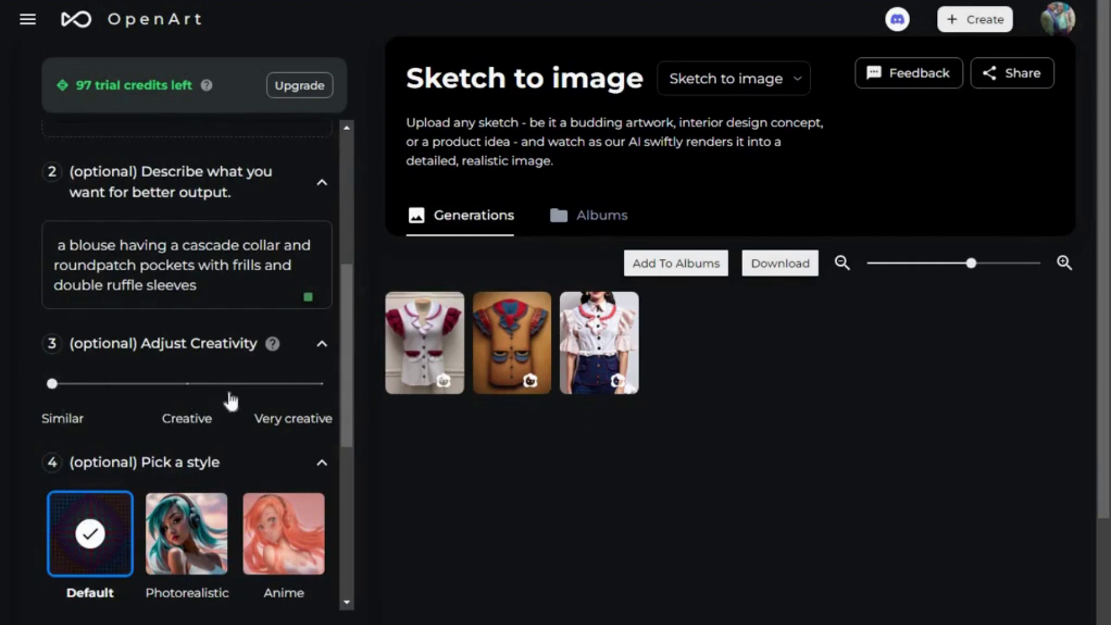
pyautogui.scroll(-6, 229, 398)
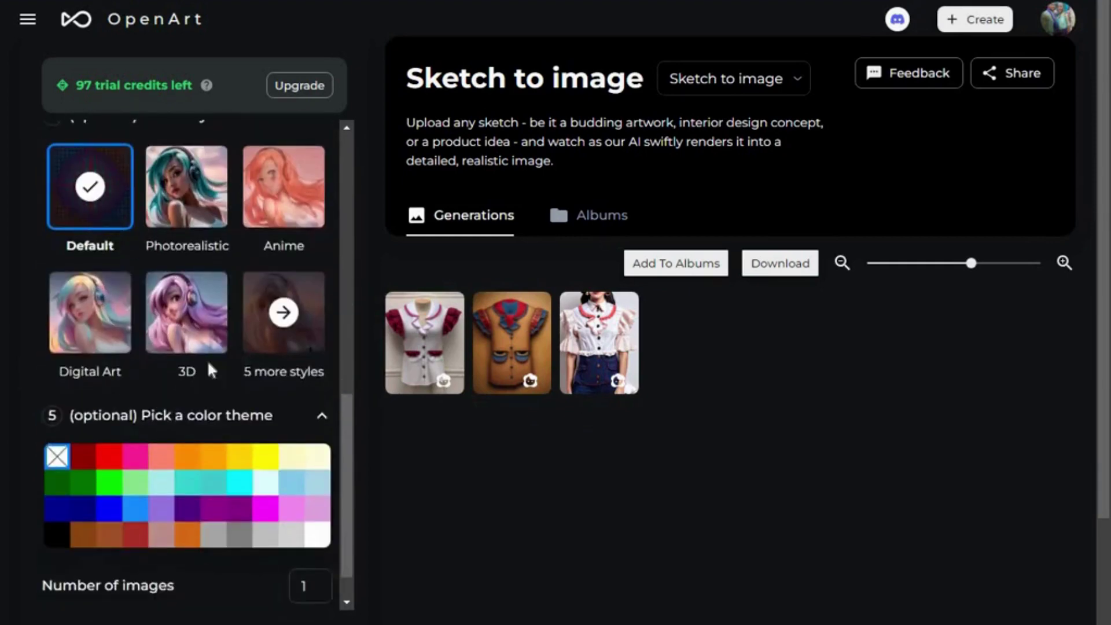
pyautogui.scroll(-1, 213, 367)
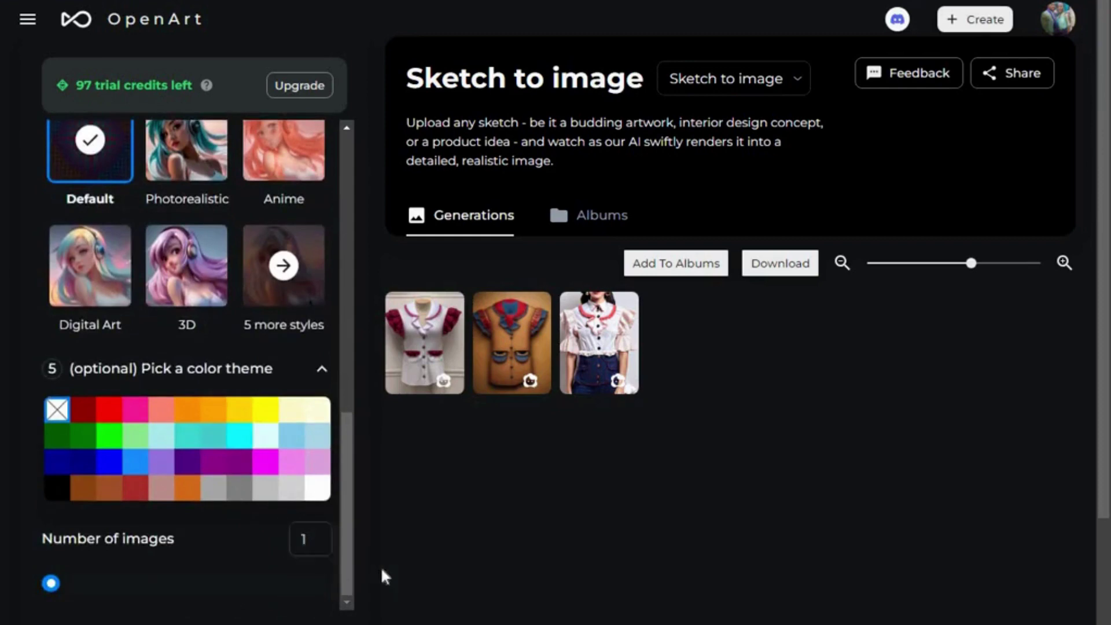
# Examine the generated brown blouse image, and recheck the sketch, description, style and color theme used for the generations
pyautogui.click(507, 359)
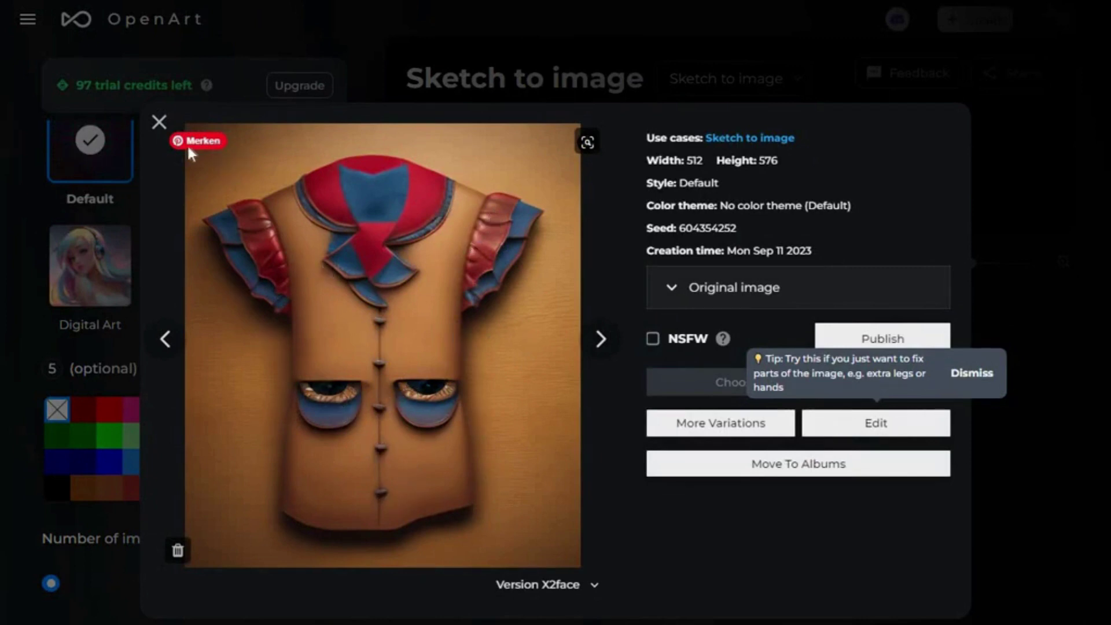
pyautogui.click(158, 122)
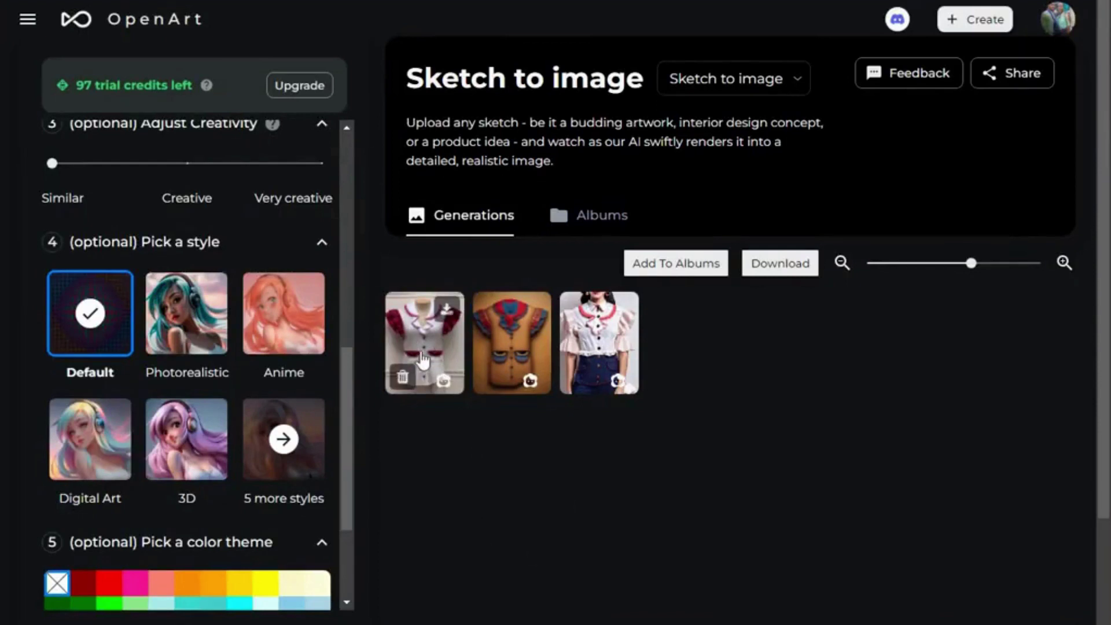
pyautogui.scroll(3, 346, 354)
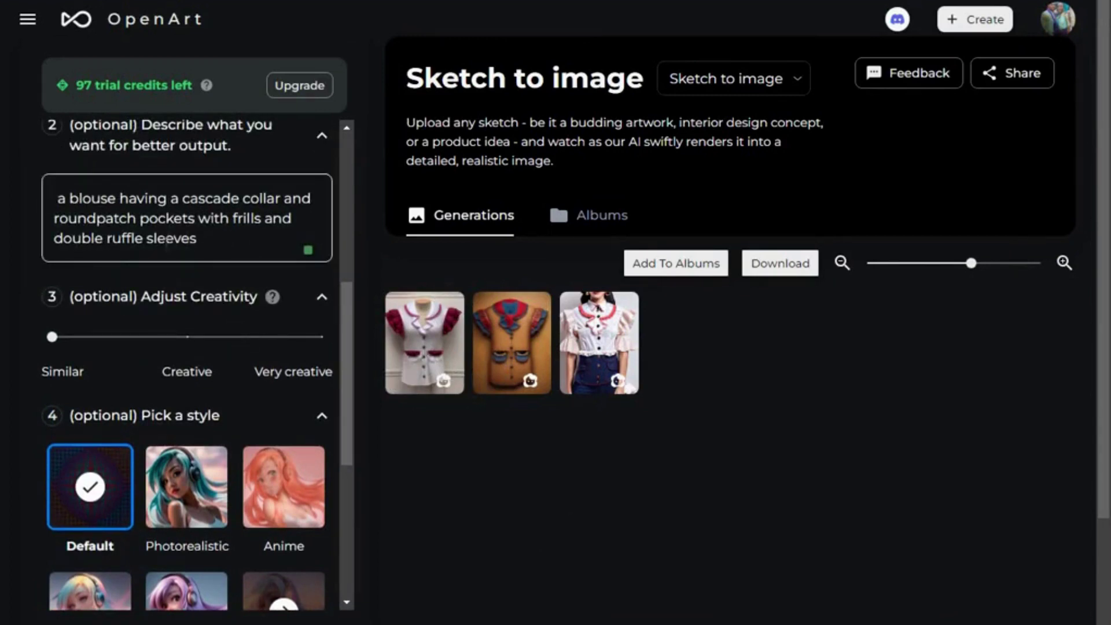
pyautogui.scroll(5, 223, 256)
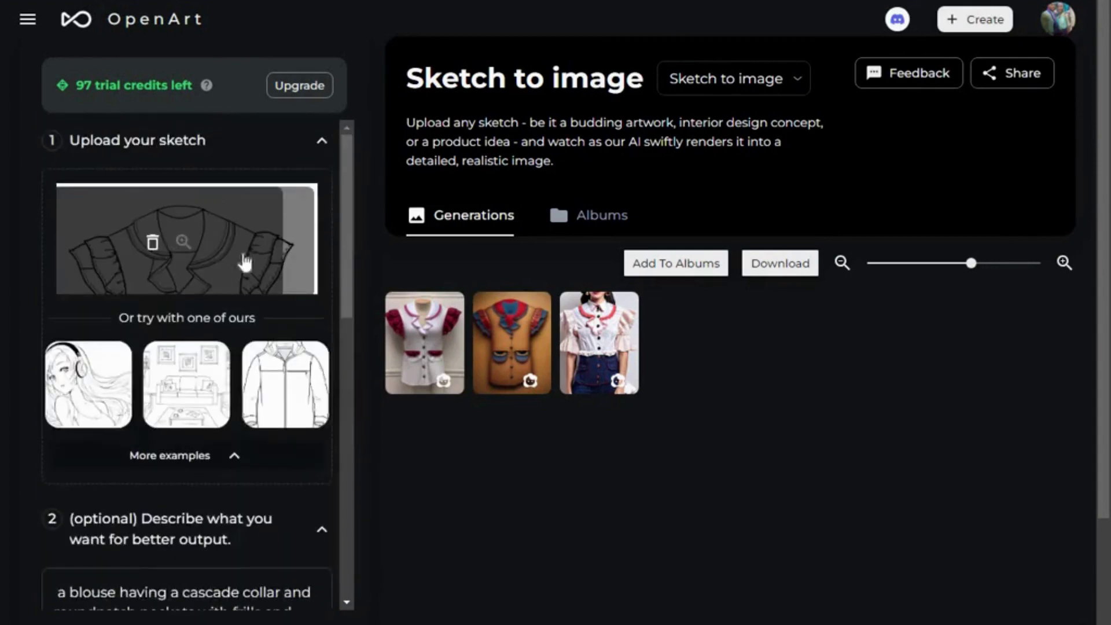
pyautogui.scroll(-6, 252, 305)
pyautogui.scroll(4, 253, 317)
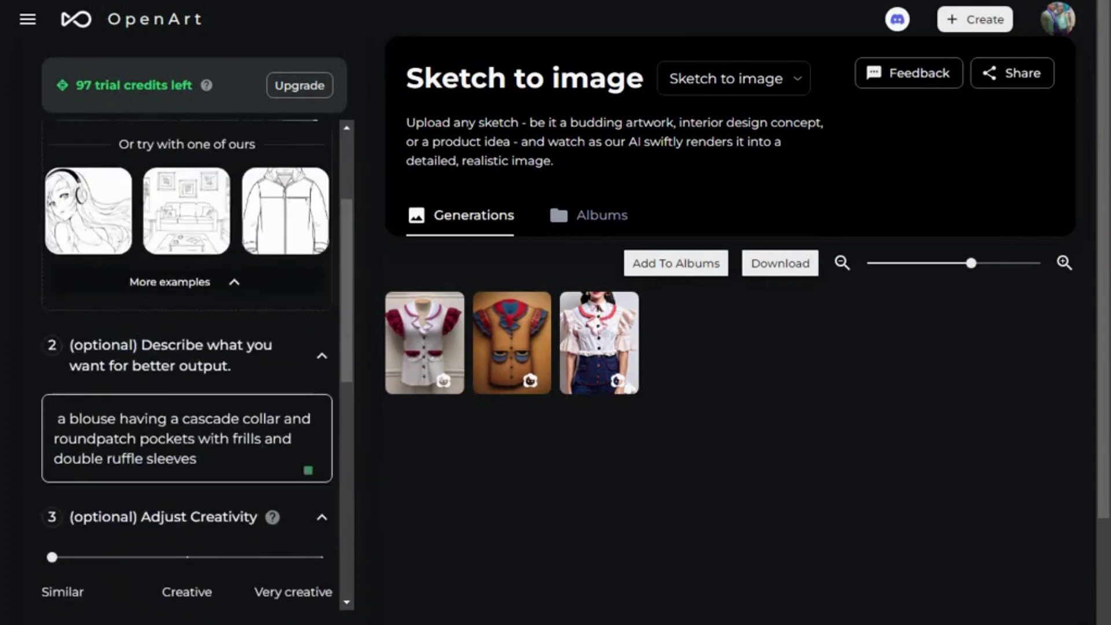
pyautogui.scroll(-9, 103, 301)
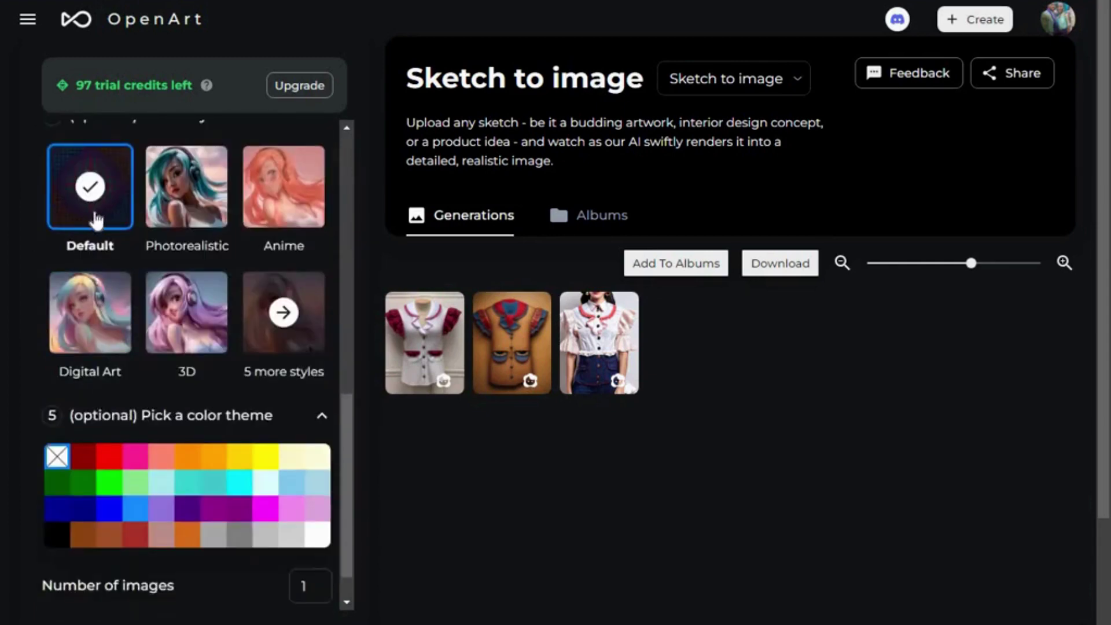
pyautogui.scroll(-1, 223, 472)
pyautogui.scroll(-1, 222, 472)
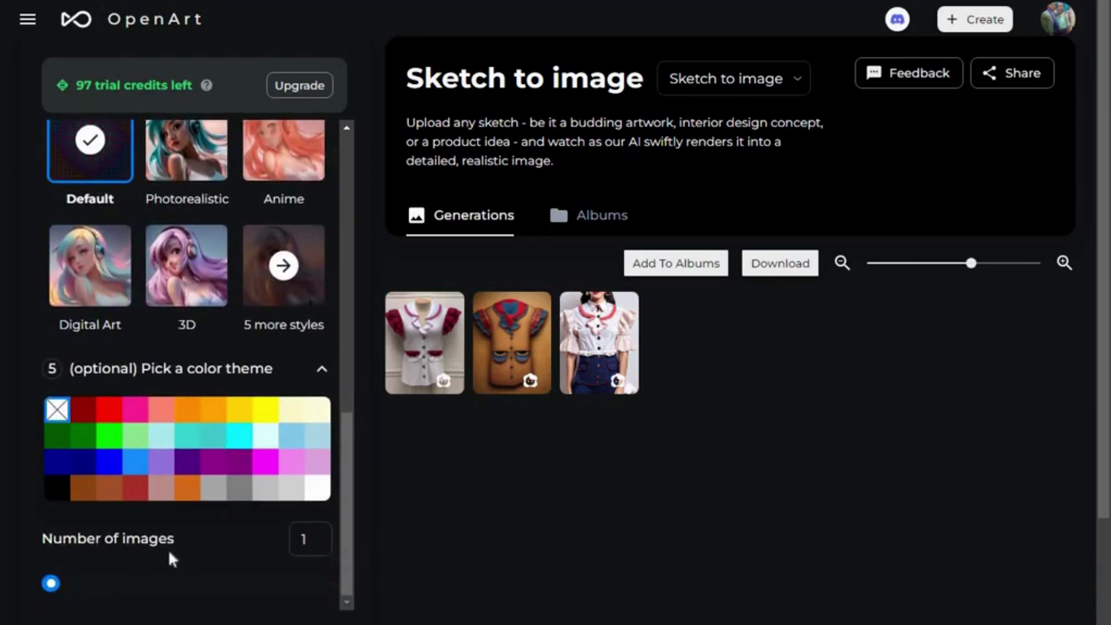
# Examine the generated white blouse with burgundy ruffles at full size along with its description and generation details
pyautogui.click(412, 350)
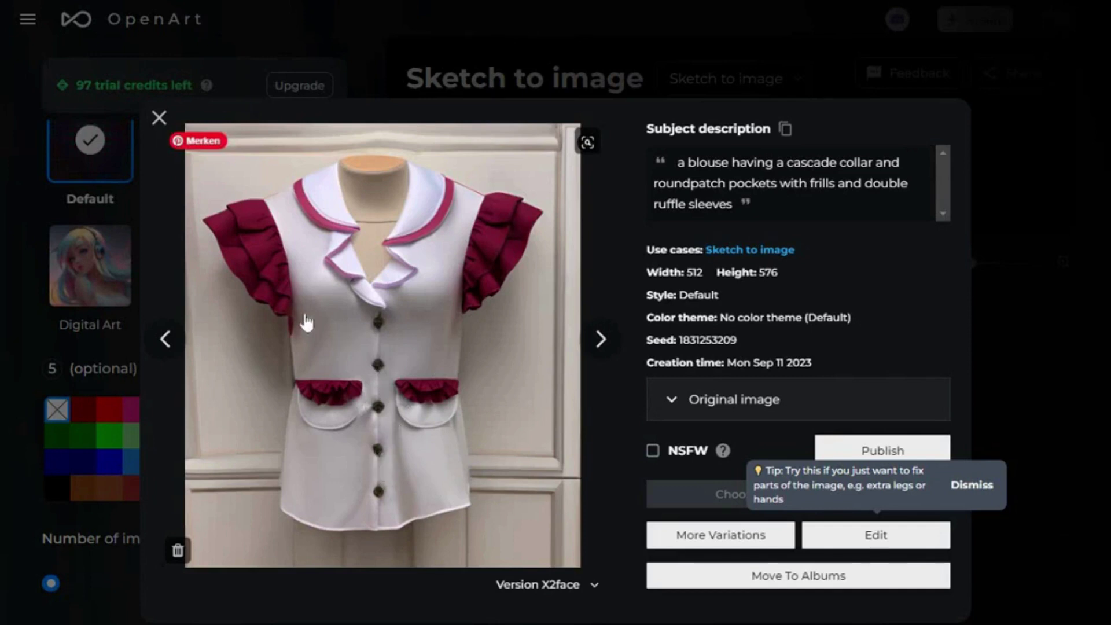
pyautogui.click(159, 119)
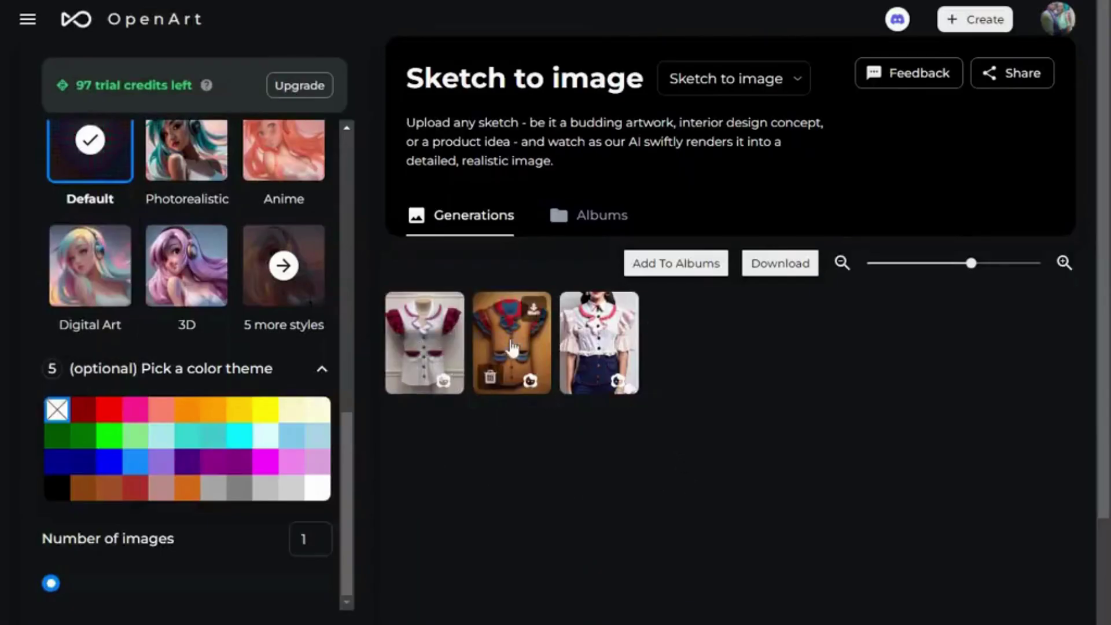
pyautogui.click(446, 314)
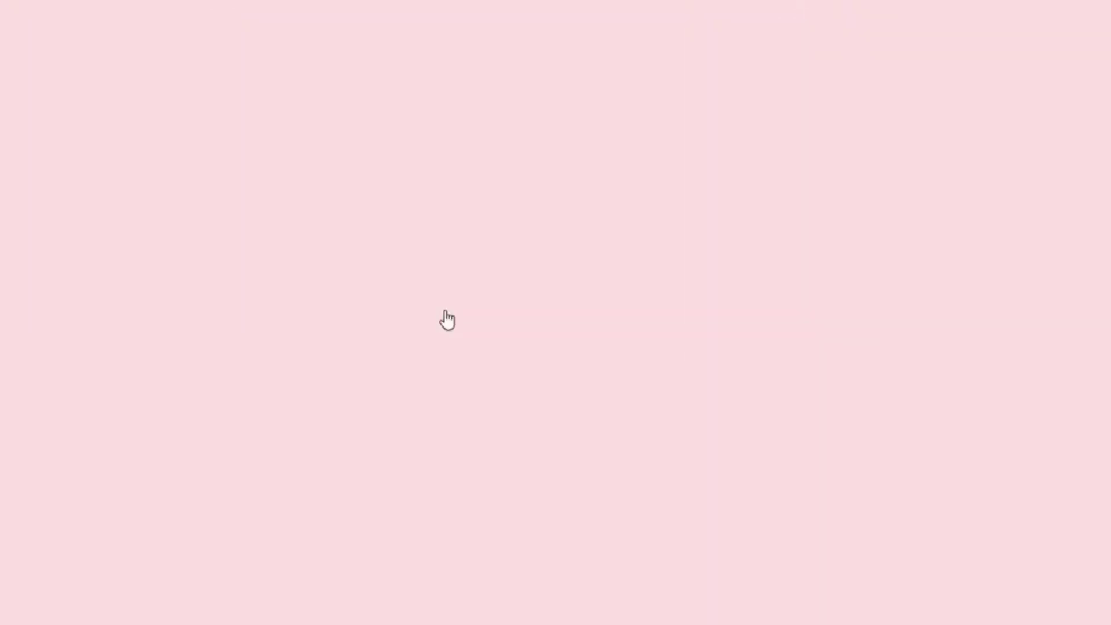